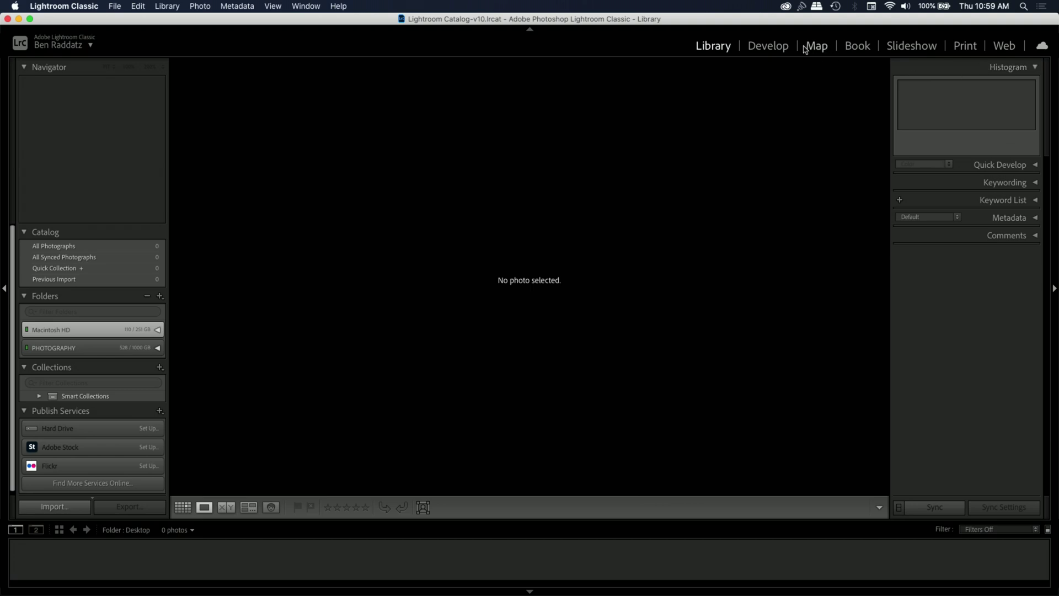
# - View the Develop, Map, Book, Slideshow, Print and Web modules one after another and return to the Library module
pyautogui.click(767, 47)
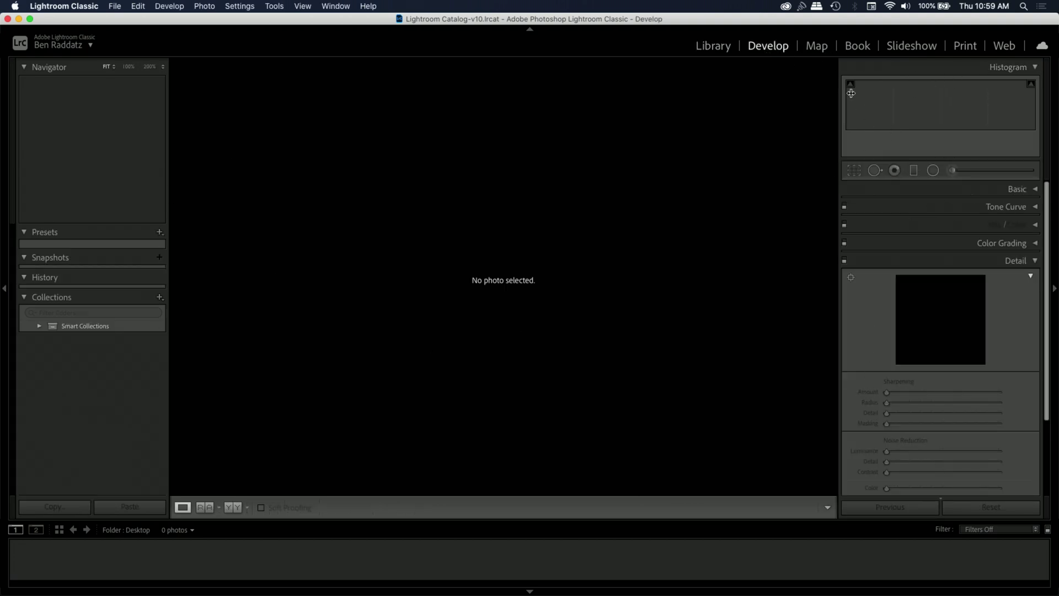
pyautogui.click(816, 47)
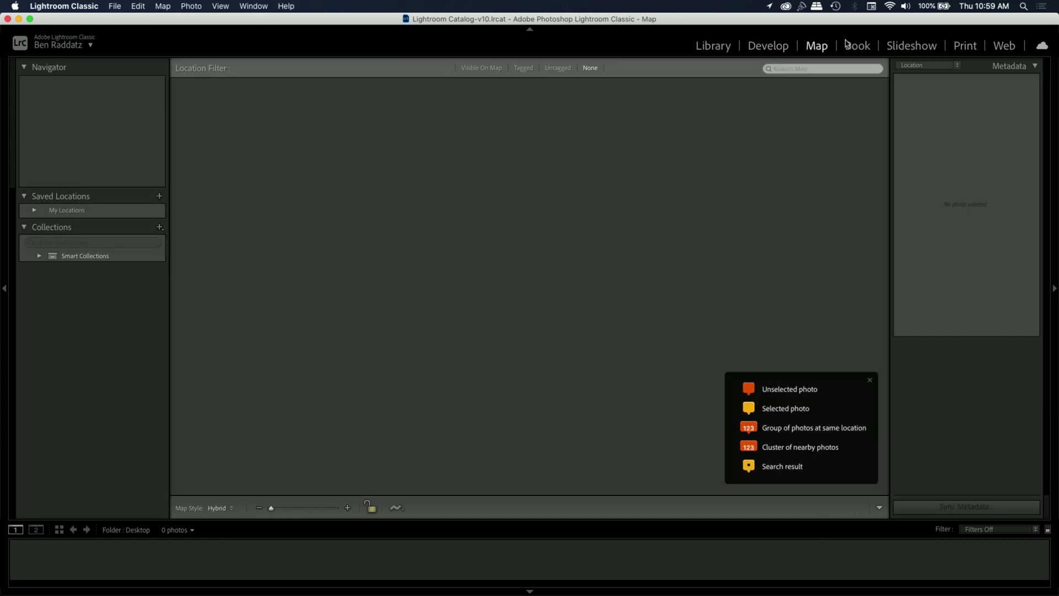
pyautogui.click(856, 47)
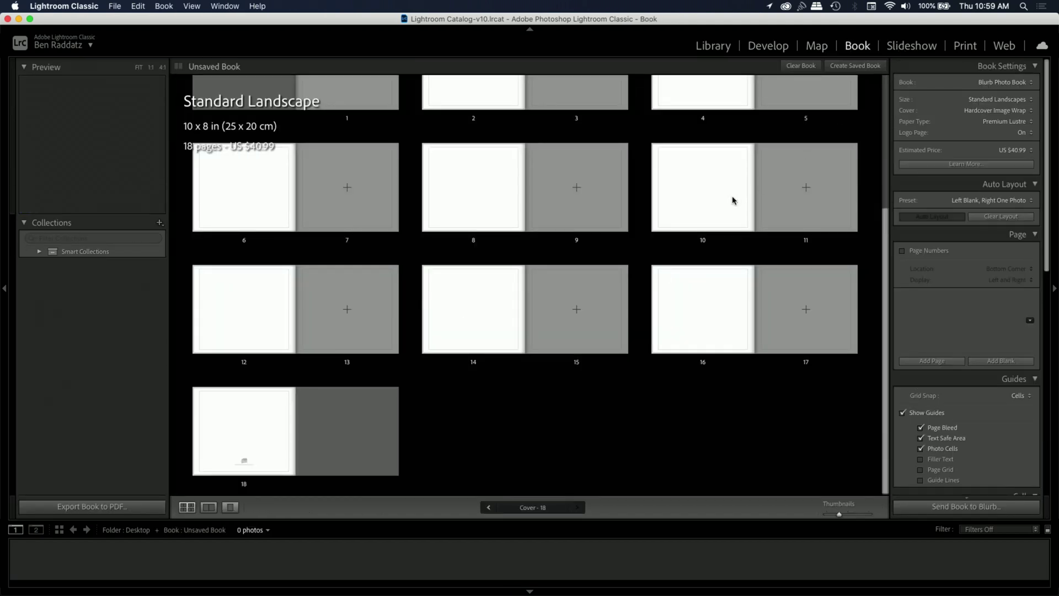
pyautogui.click(913, 47)
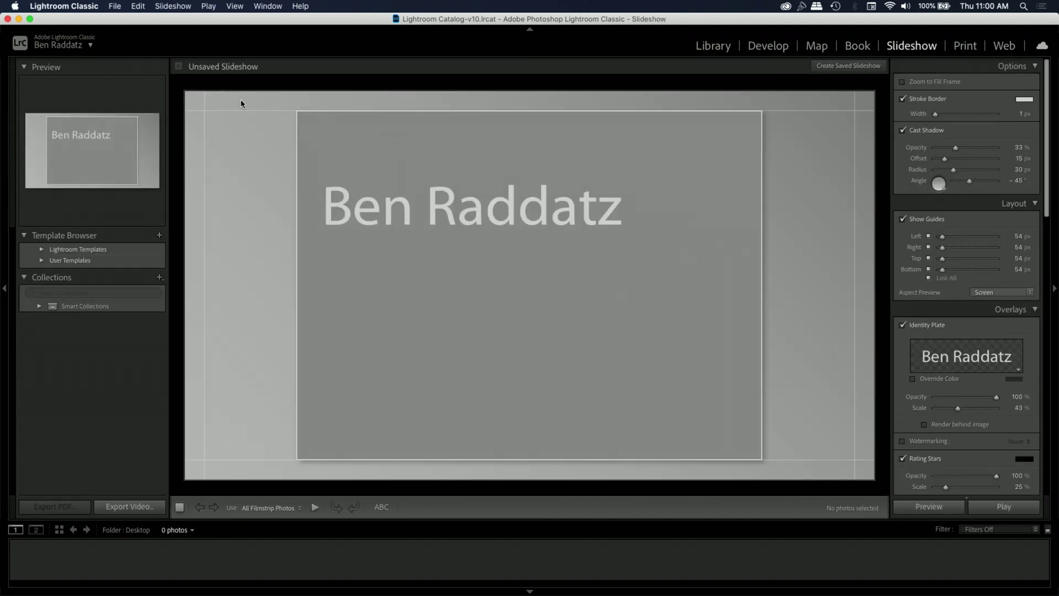
pyautogui.click(967, 49)
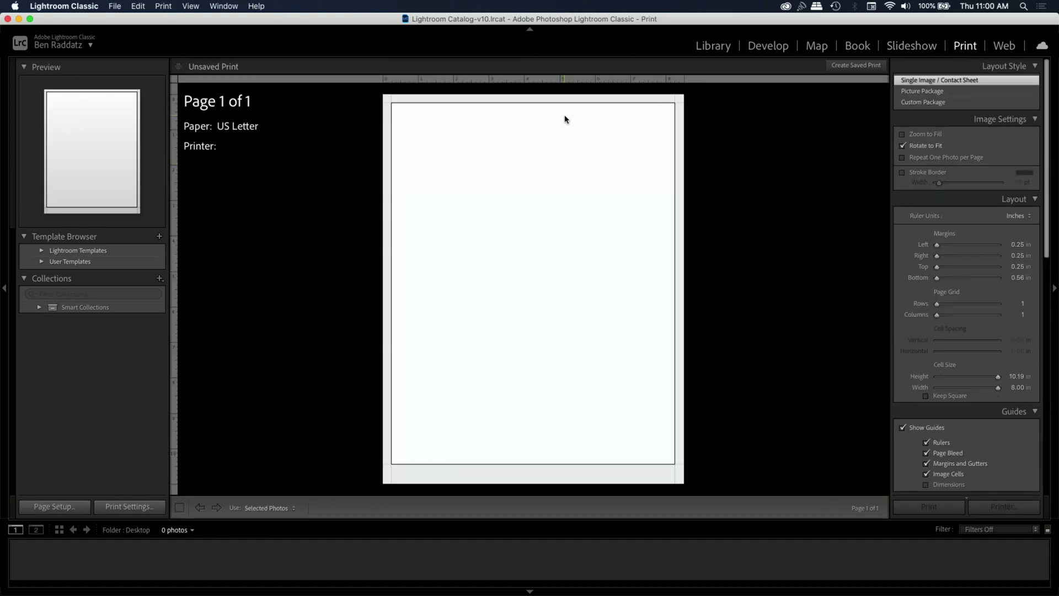
pyautogui.click(1005, 45)
pyautogui.scroll(10, 925, 134)
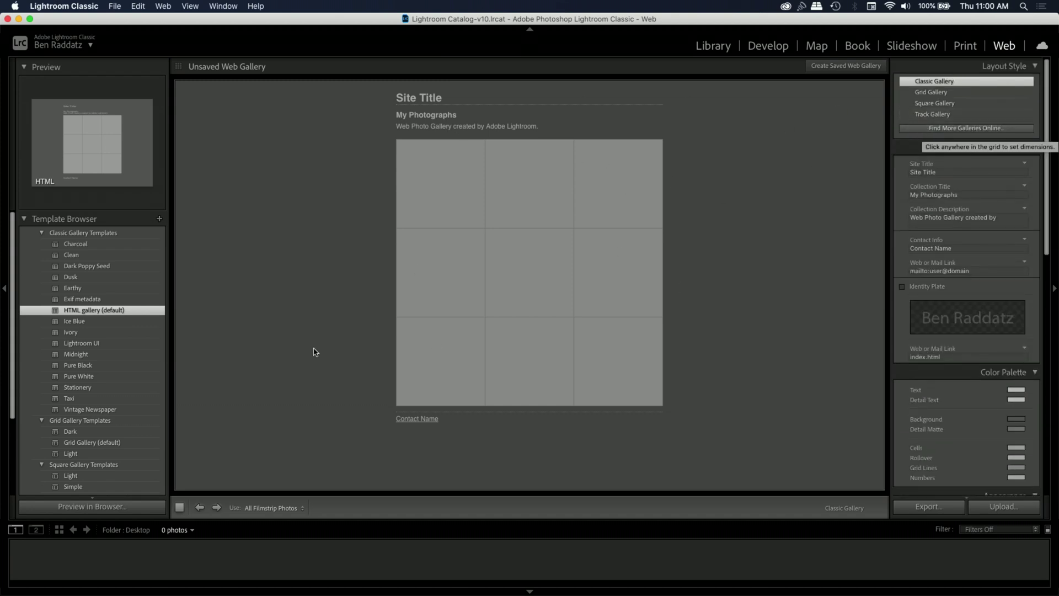
pyautogui.click(712, 45)
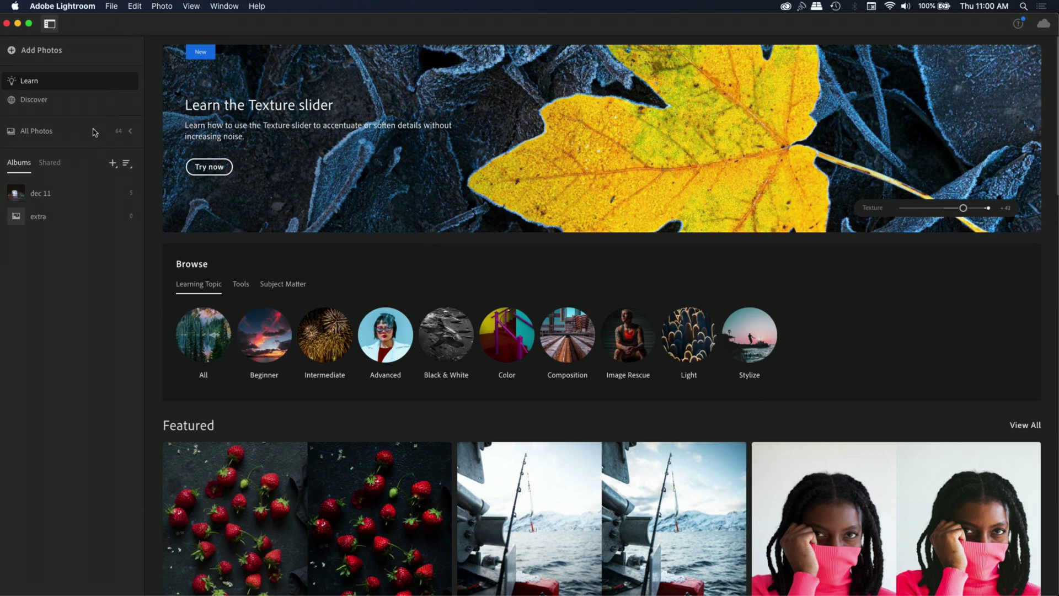
# - Check the cloud storage and sync status, and look through the tutorial sections on the Learn page
pyautogui.click(1043, 26)
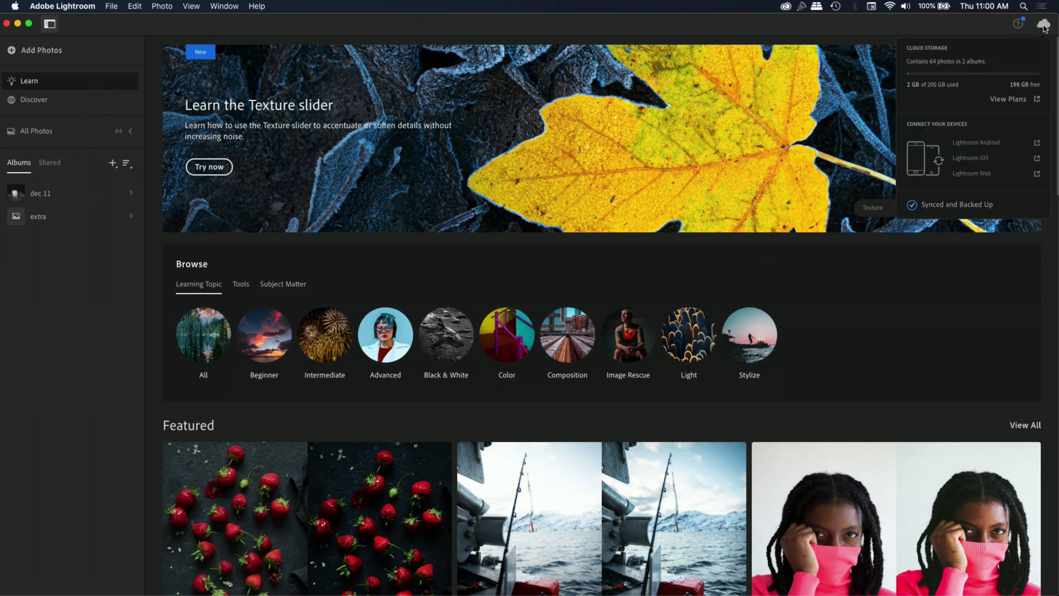
pyautogui.click(1044, 27)
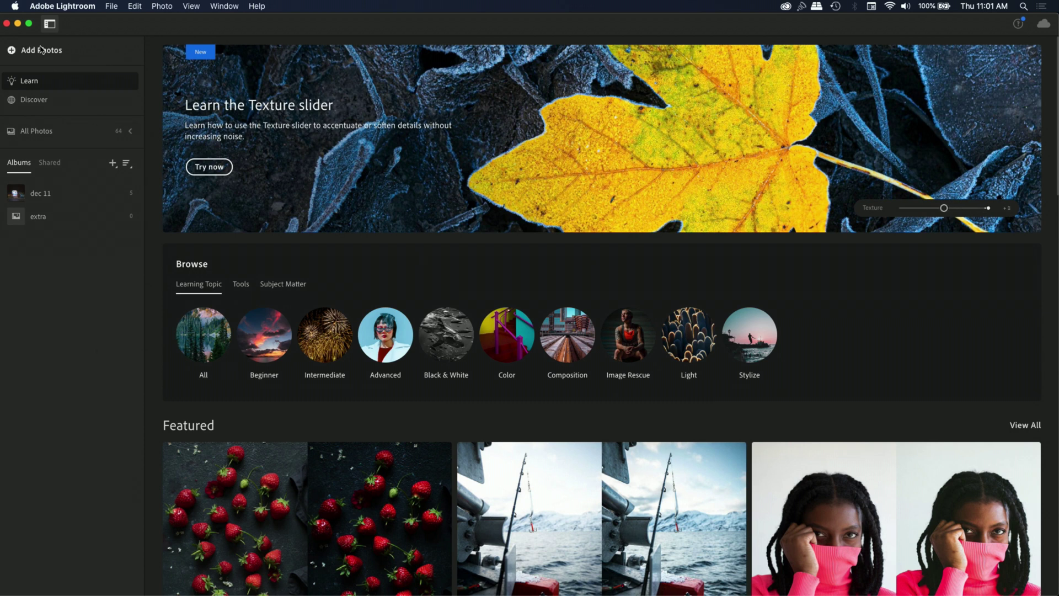
pyautogui.scroll(-6, 31, 79)
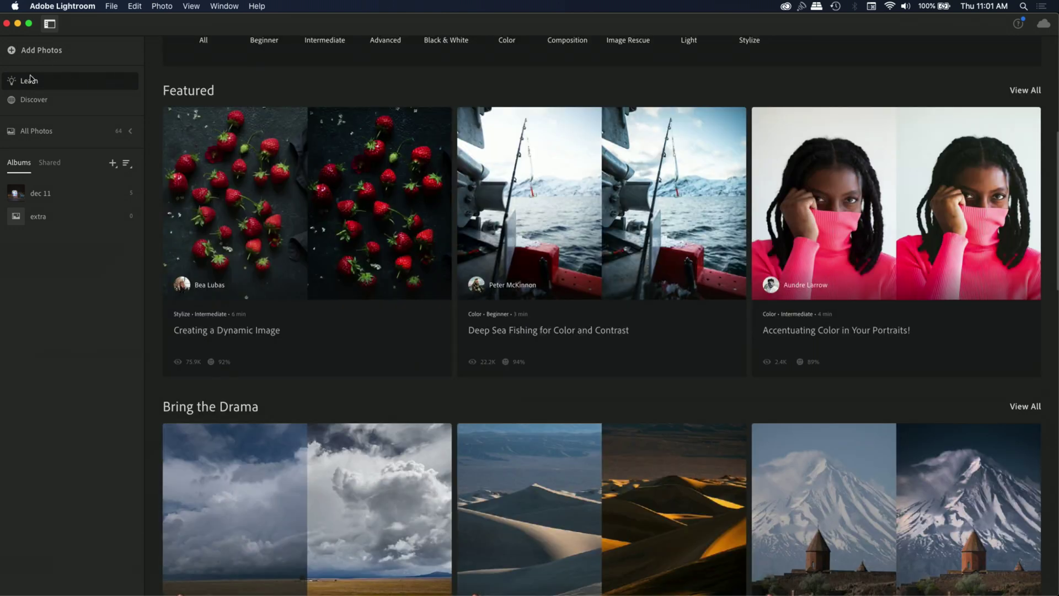
pyautogui.scroll(-6, 439, 422)
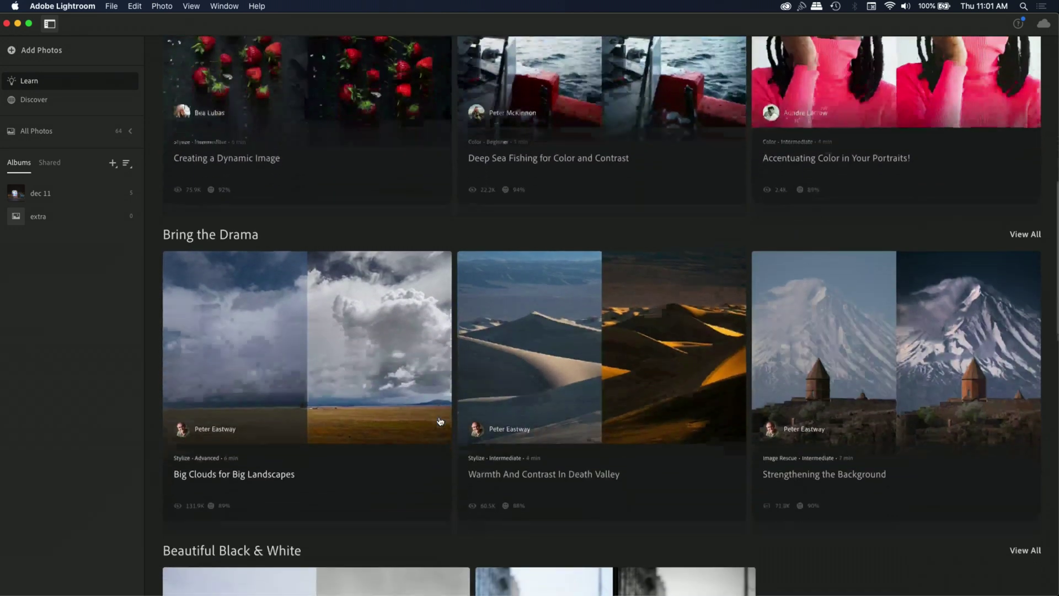
pyautogui.scroll(-9, 440, 422)
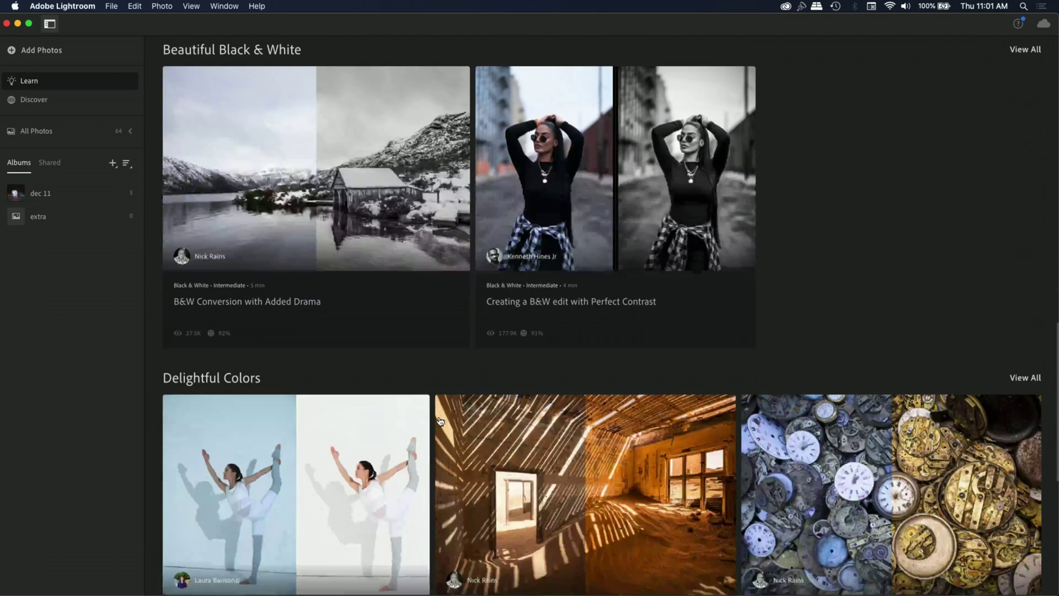
pyautogui.scroll(20, 440, 422)
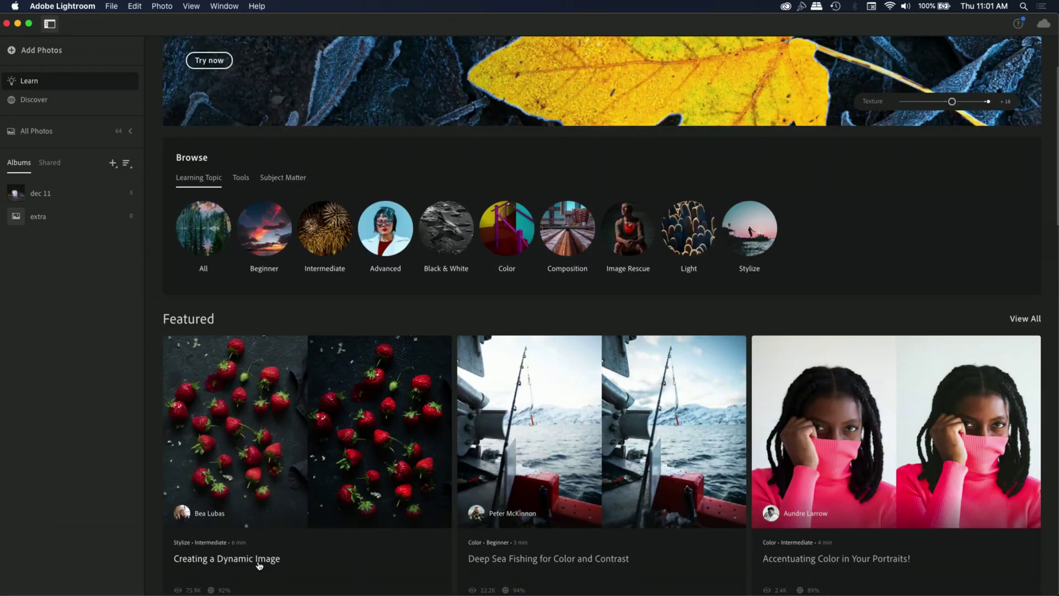
# - View the details of the featured tutorial Creating a Dynamic Image and close them without starting it
pyautogui.click(259, 560)
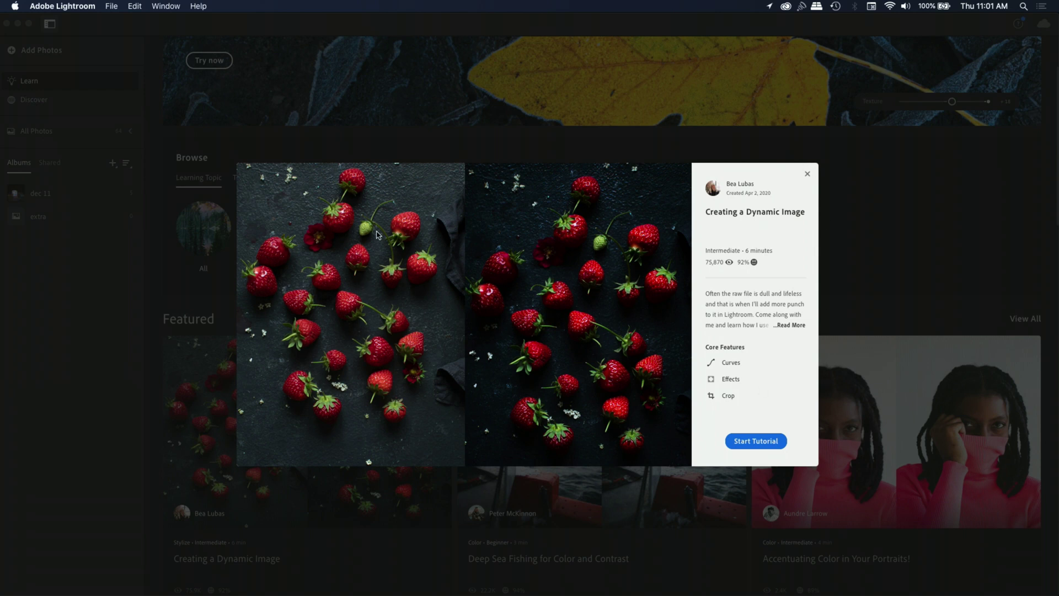
pyautogui.click(808, 174)
pyautogui.scroll(3, 807, 171)
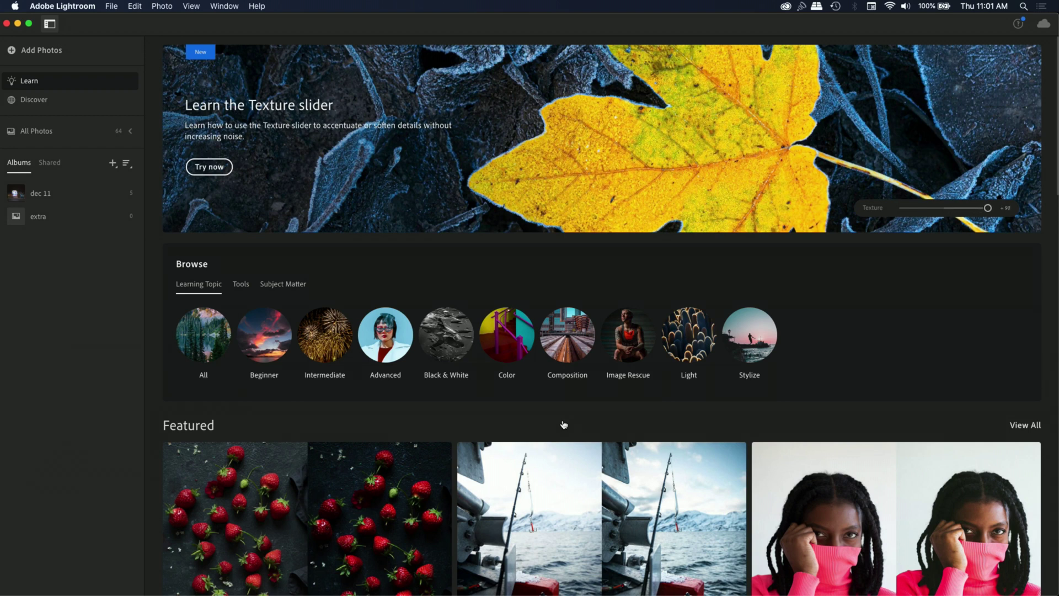
# - Look through the Learn page down to Pet Portraiture, and view the browse categories for Tools and Subject Matter
pyautogui.scroll(-3, 564, 424)
pyautogui.scroll(3, 407, 319)
pyautogui.scroll(-15, 220, 436)
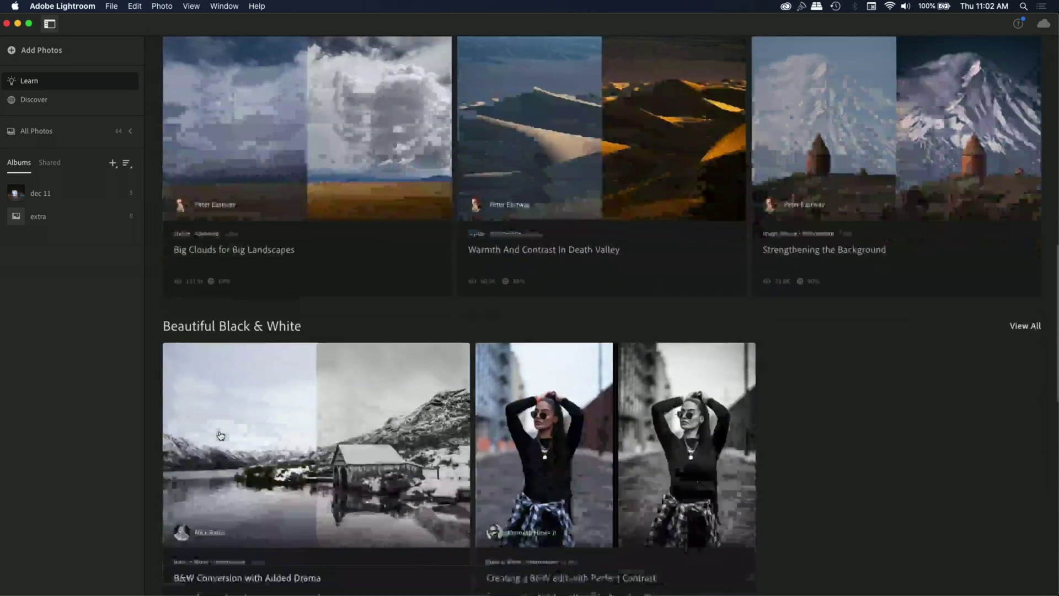
pyautogui.scroll(-10, 220, 436)
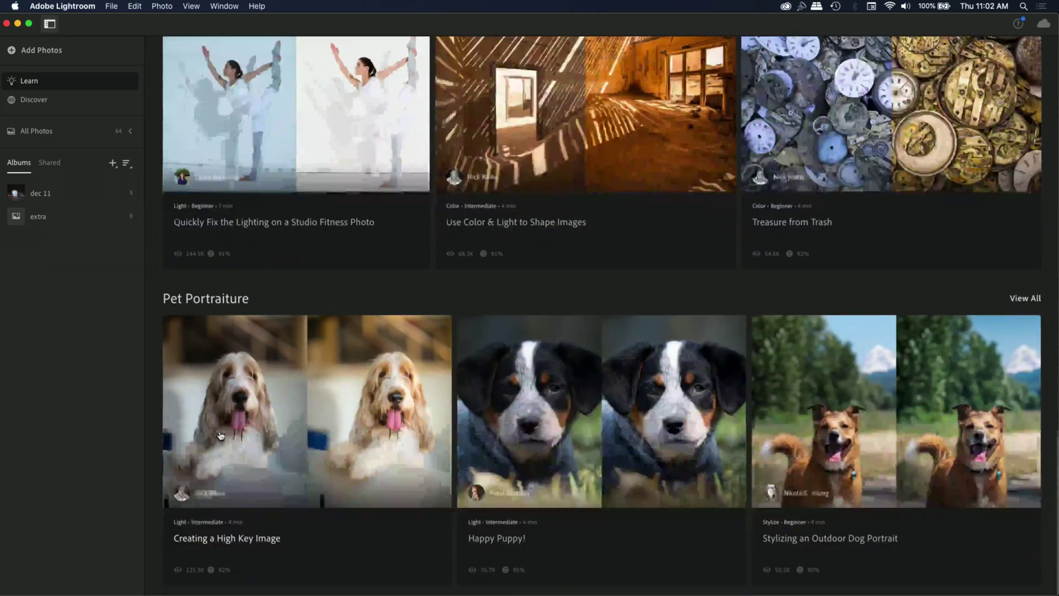
pyautogui.scroll(17, 221, 436)
pyautogui.scroll(10, 221, 436)
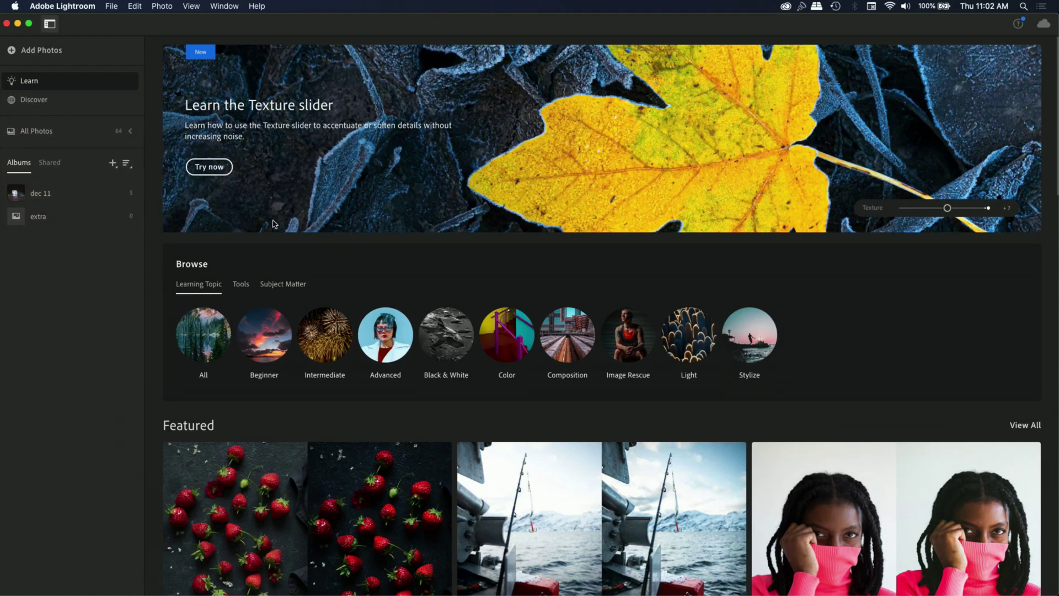
pyautogui.click(238, 285)
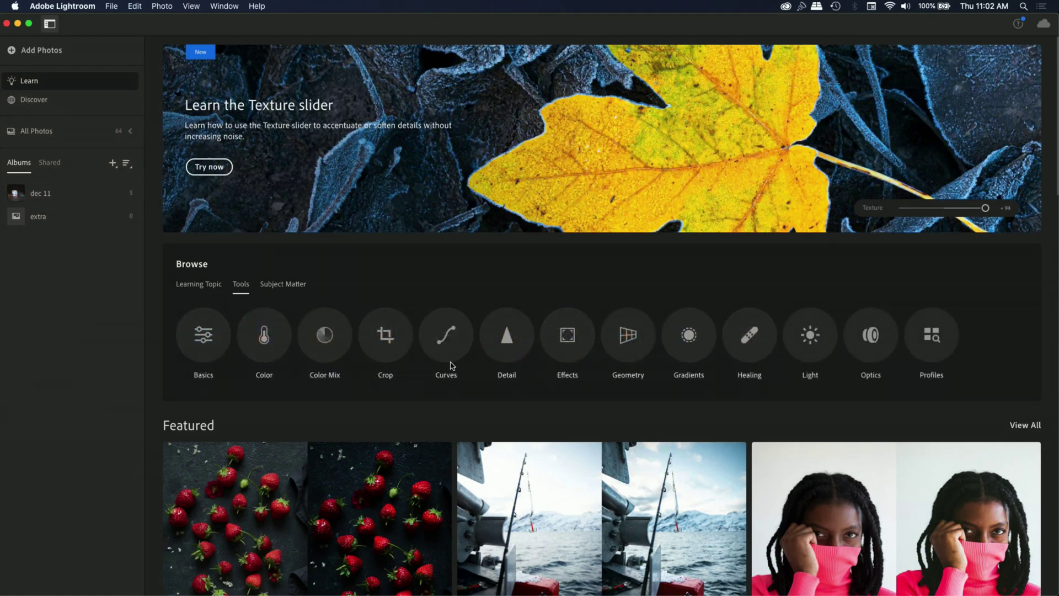
pyautogui.click(293, 283)
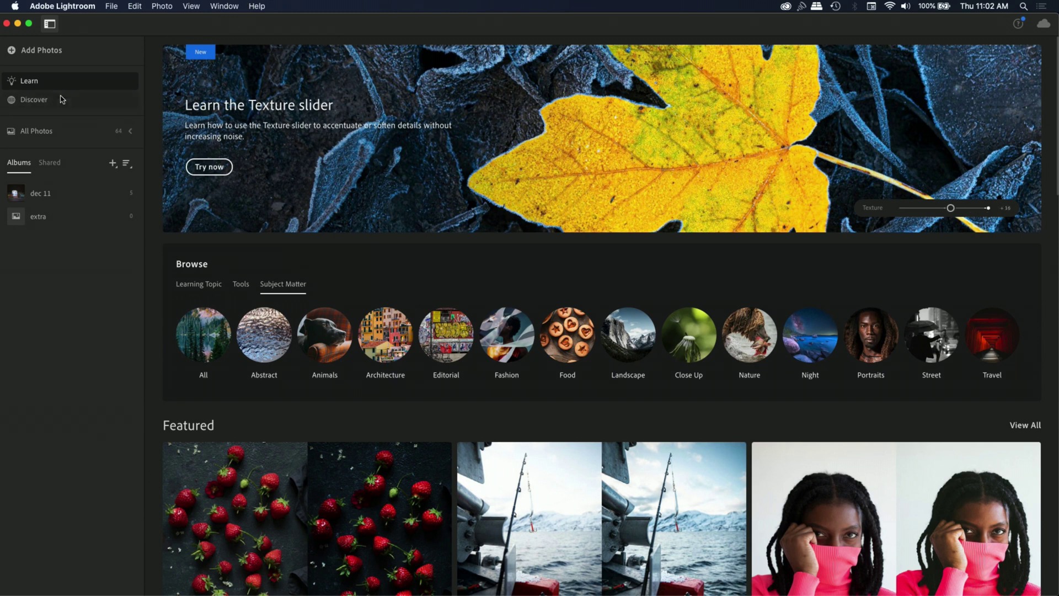
# - Open the Discover page and look through the featured community photo edits
pyautogui.click(32, 99)
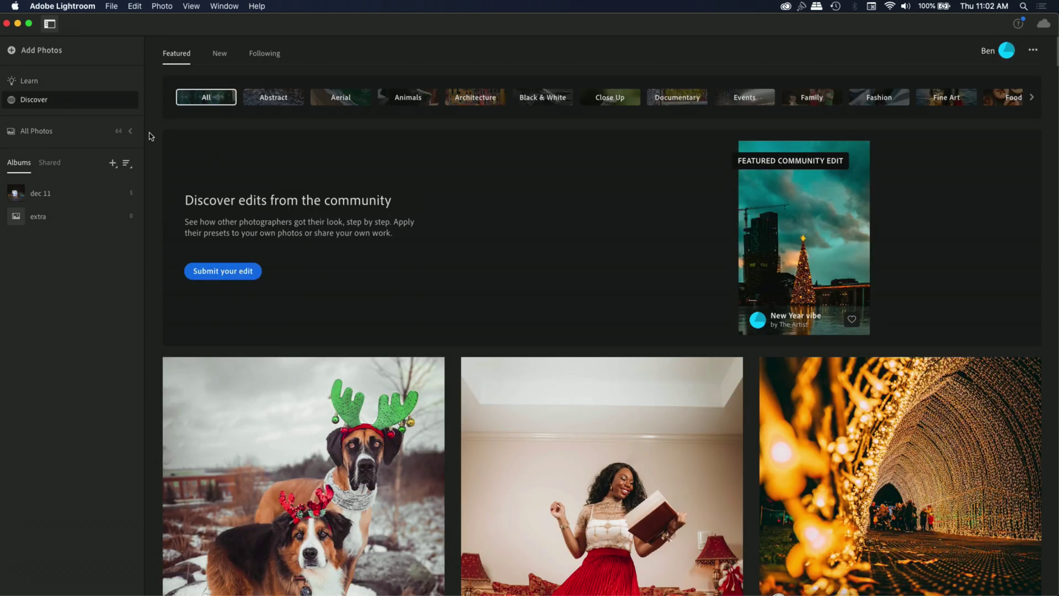
pyautogui.scroll(-5, 449, 319)
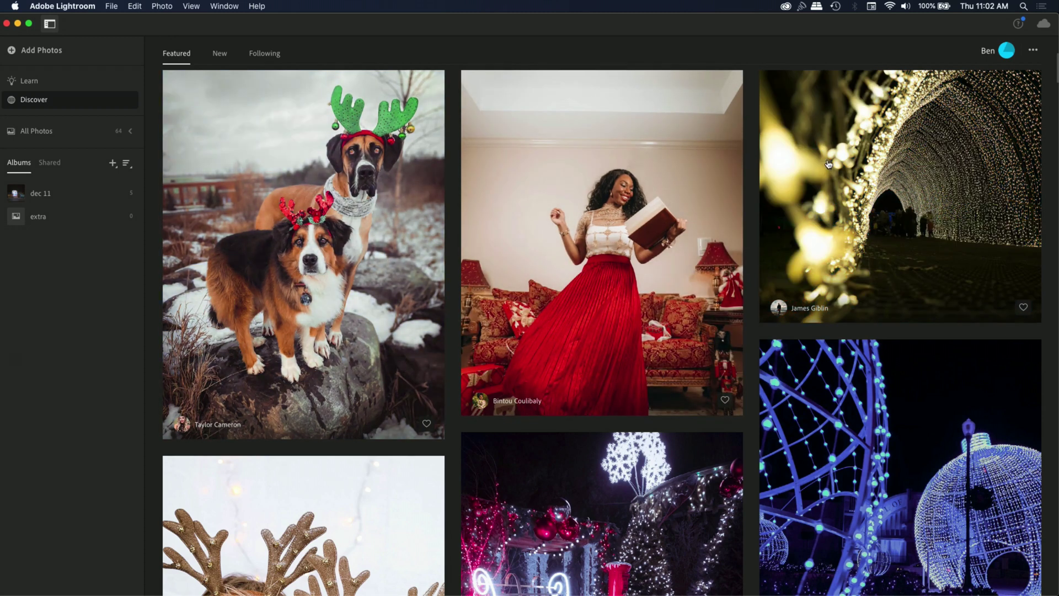
pyautogui.scroll(-5, 728, 253)
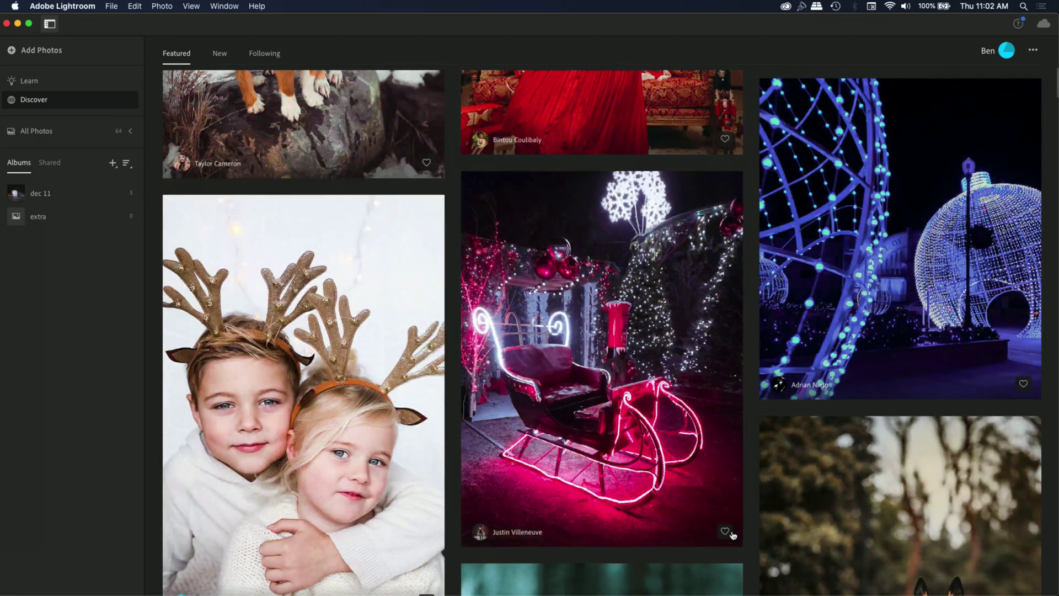
pyautogui.scroll(-4, 510, 437)
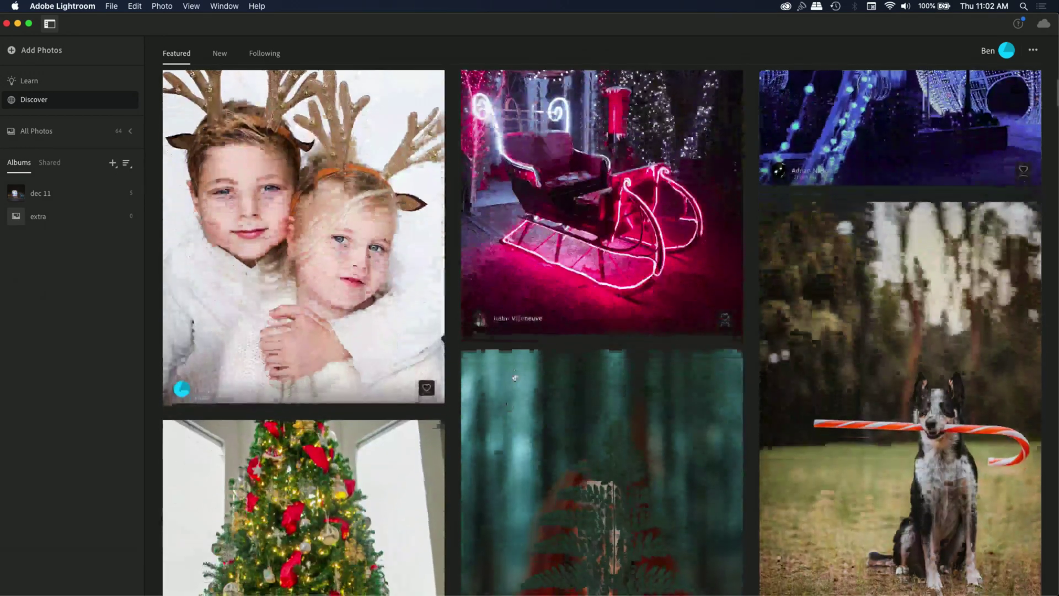
# - Open the profile of the neon sleigh photo's photographer, examine the edit settings of Metalic Tower, and look through the other edits
pyautogui.click(481, 323)
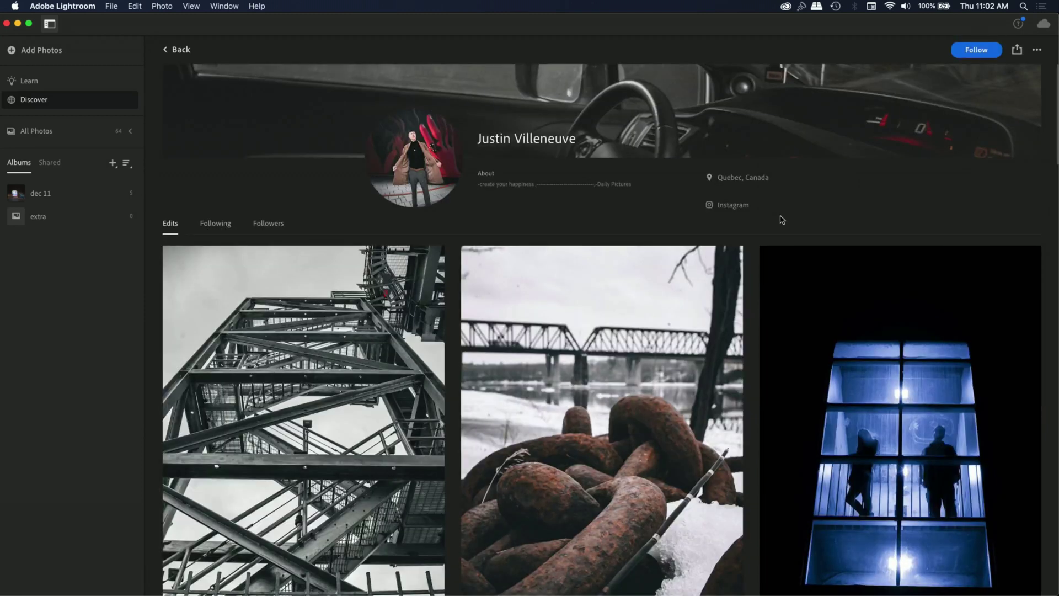
pyautogui.click(303, 246)
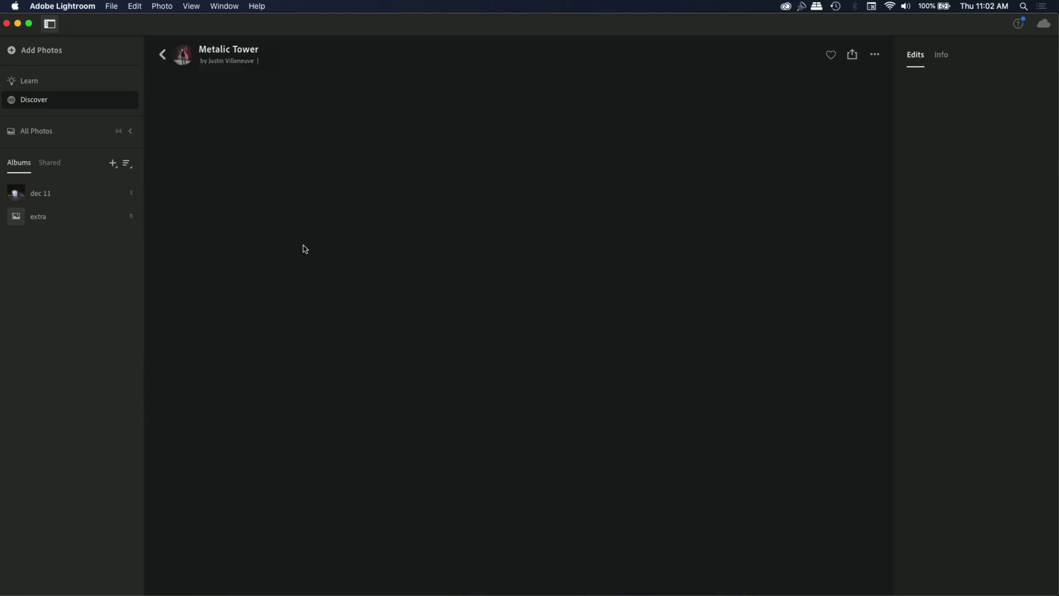
pyautogui.scroll(-10, 922, 425)
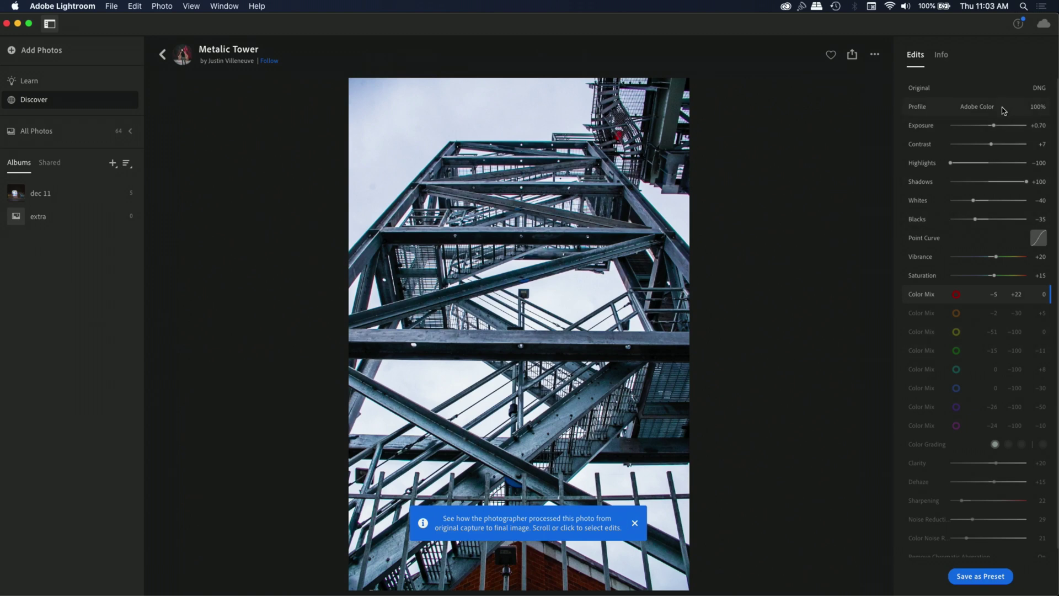
pyautogui.click(992, 132)
pyautogui.click(162, 54)
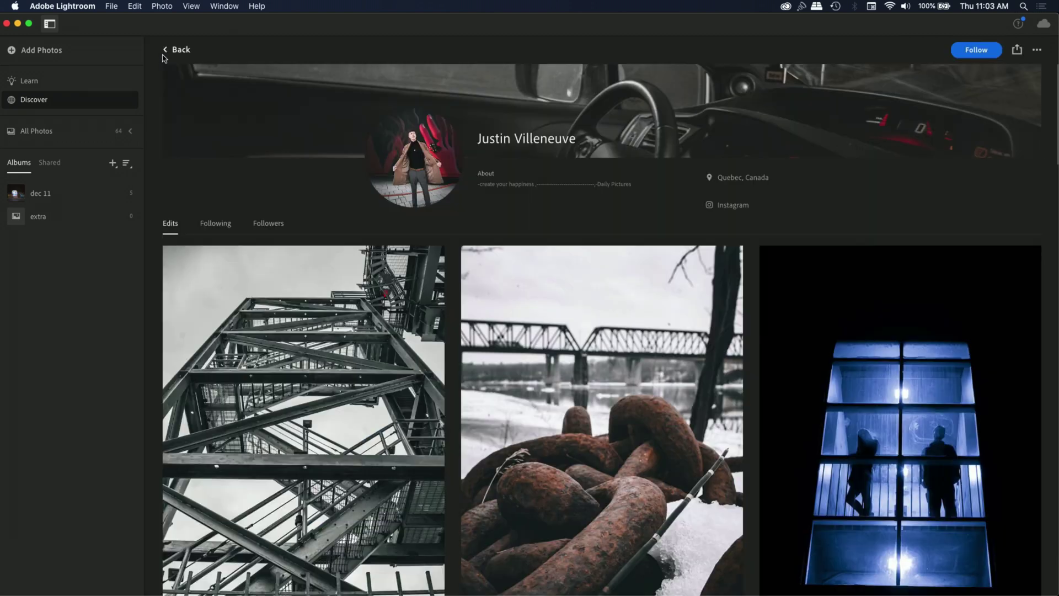
pyautogui.scroll(-15, 534, 531)
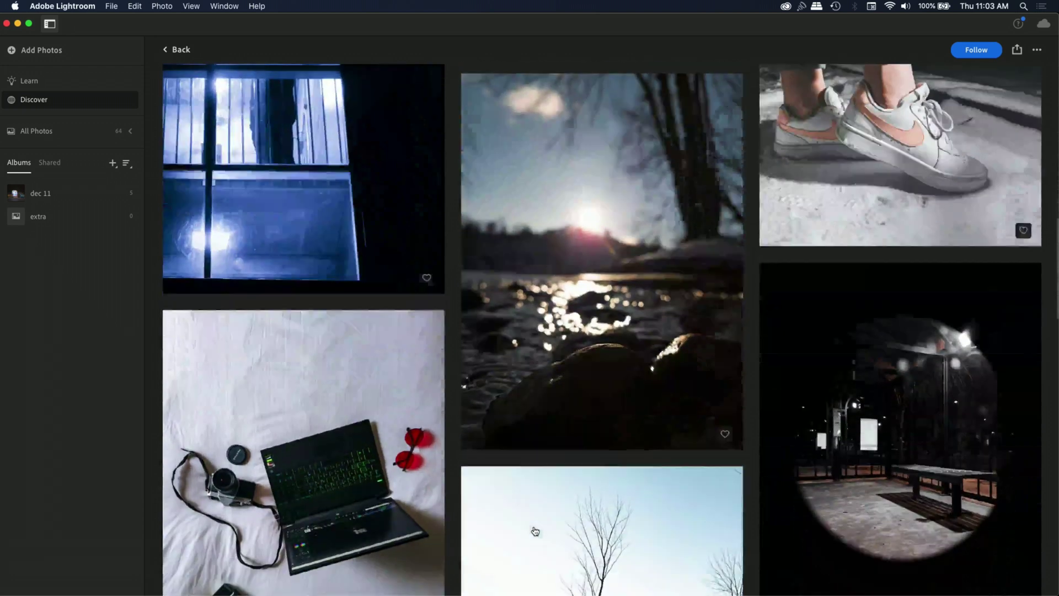
pyautogui.scroll(10, 534, 531)
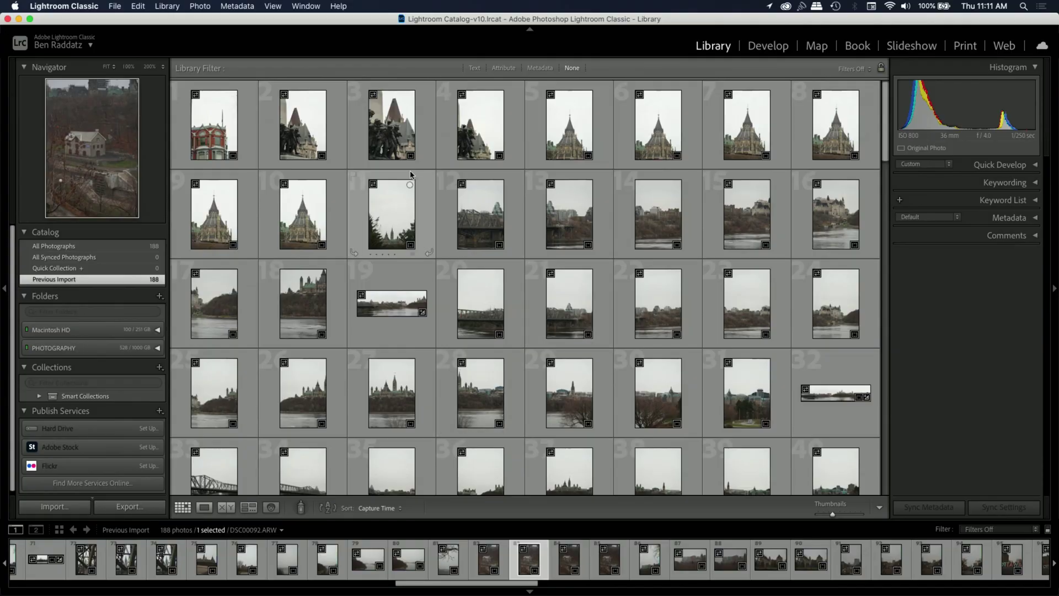
# - Switch to Adobe Lightroom to look over the recently added photos, and switch back to Lightroom Classic
pyautogui.hotkey('ctrl', 'Left')
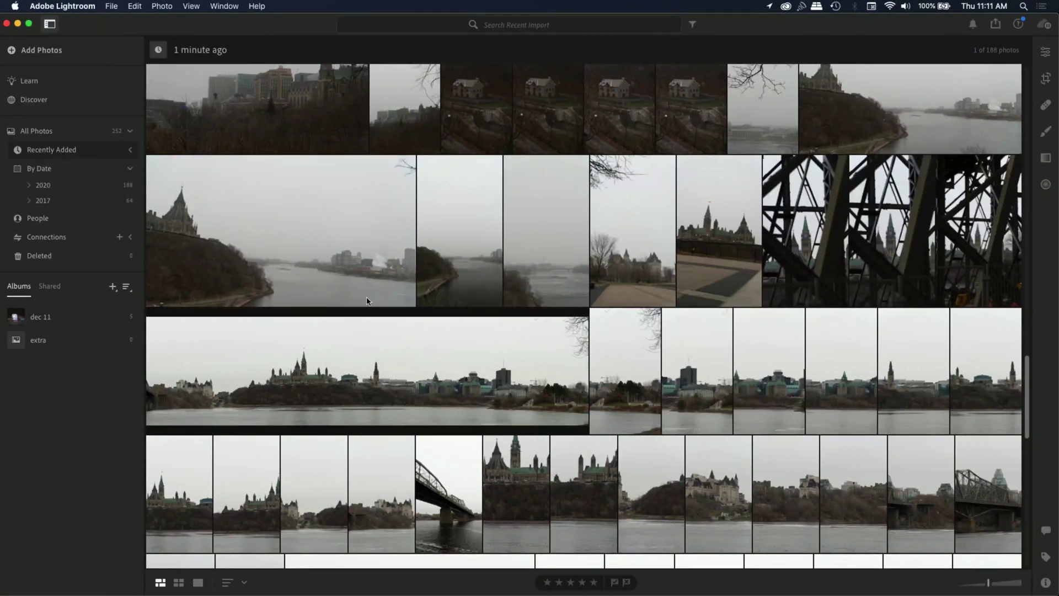
pyautogui.scroll(15, 299, 277)
pyautogui.hotkey('ctrl', 'Right')
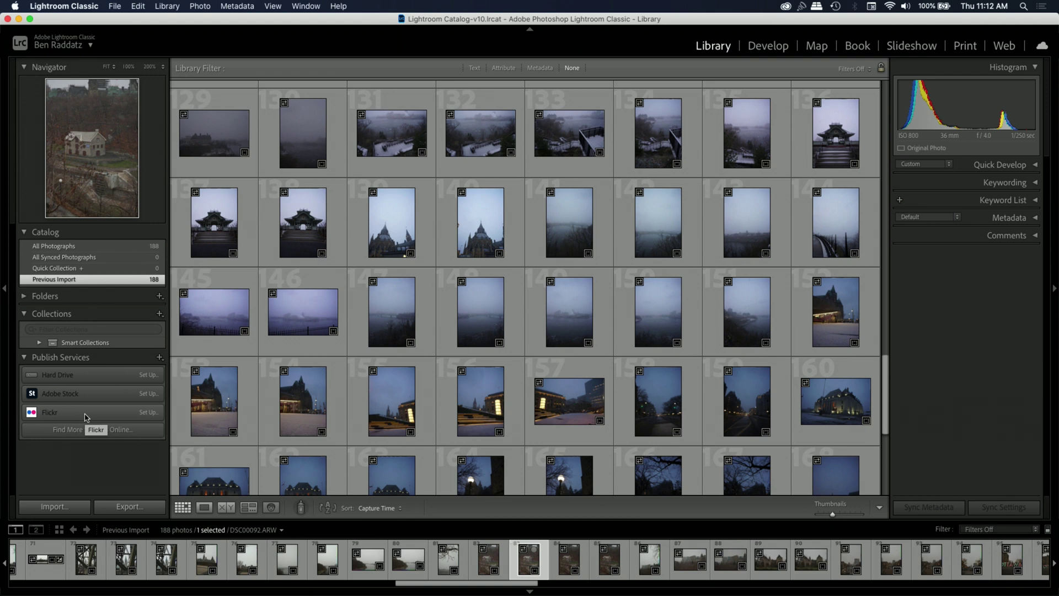
# - Expand the Smart Collections and display All Photographs from the catalog
pyautogui.click(39, 343)
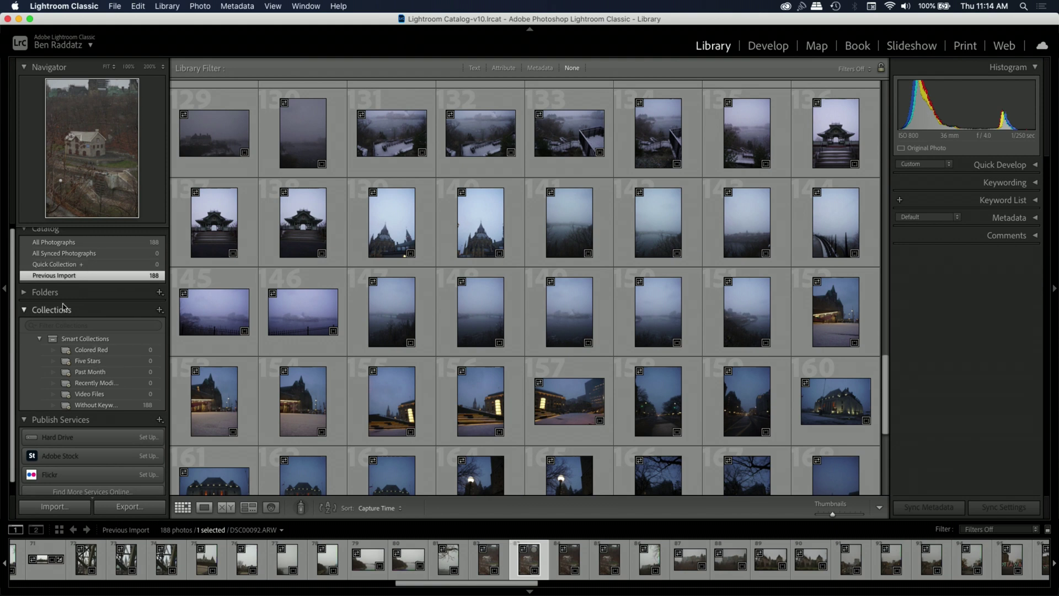
pyautogui.scroll(1, 61, 279)
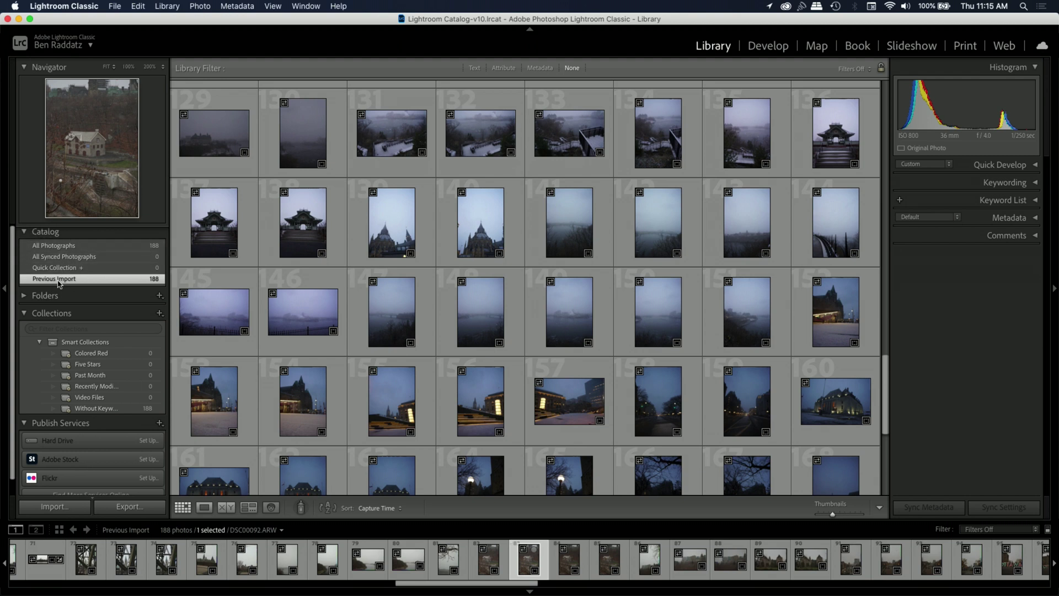
pyautogui.click(87, 247)
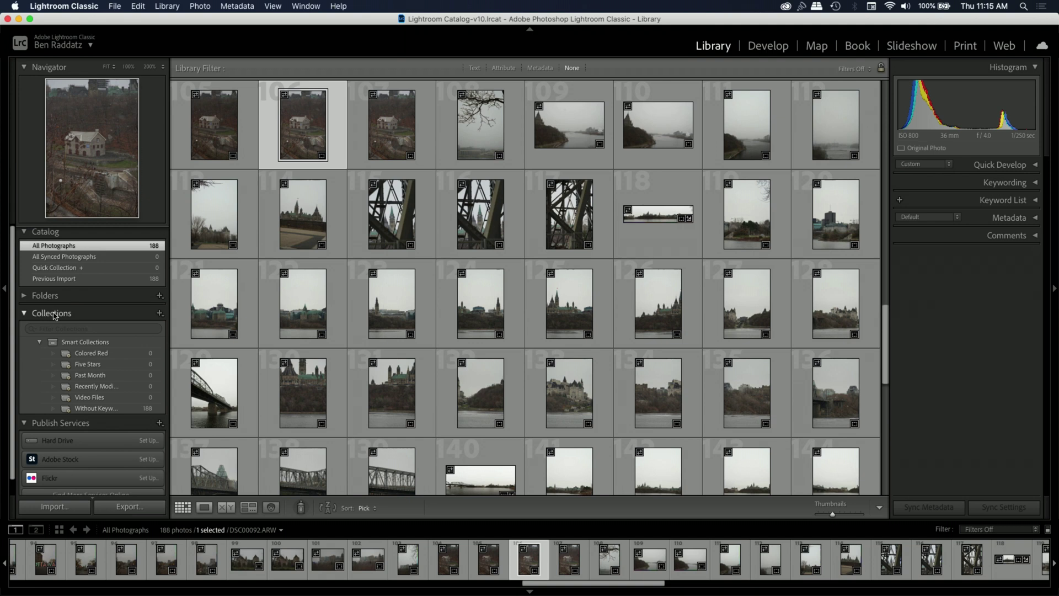
# - Create a smart collection named Smart Collection with the rule Focal Length is greater than 50
pyautogui.click(160, 313)
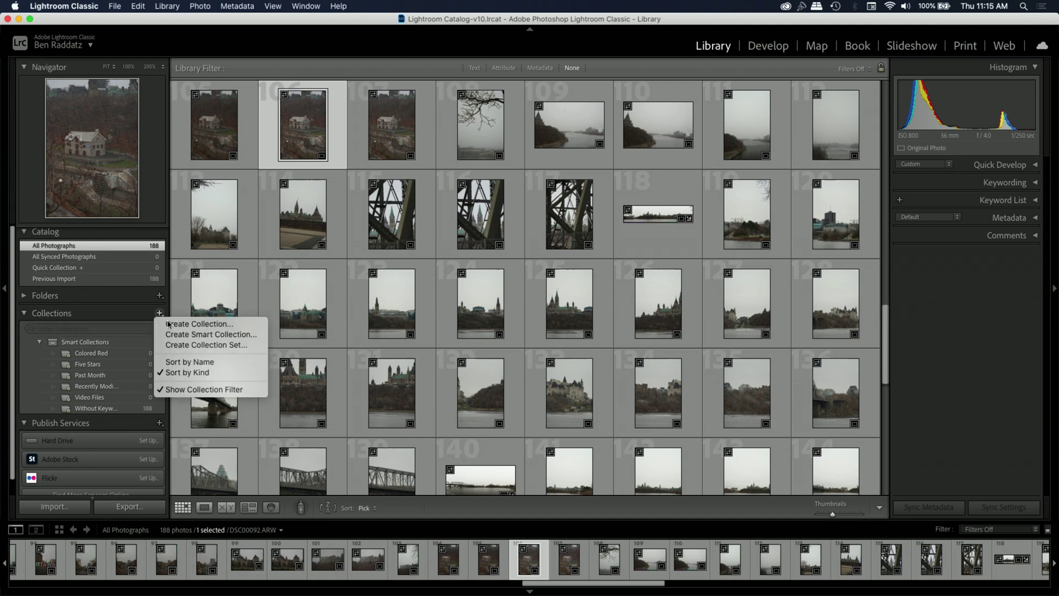
pyautogui.press('Escape')
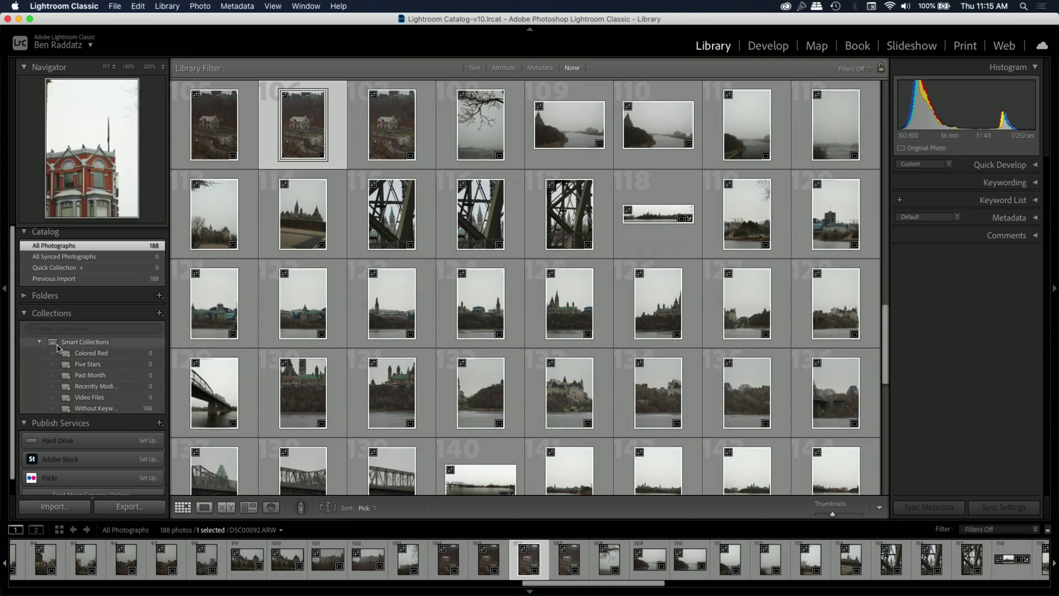
pyautogui.click(160, 314)
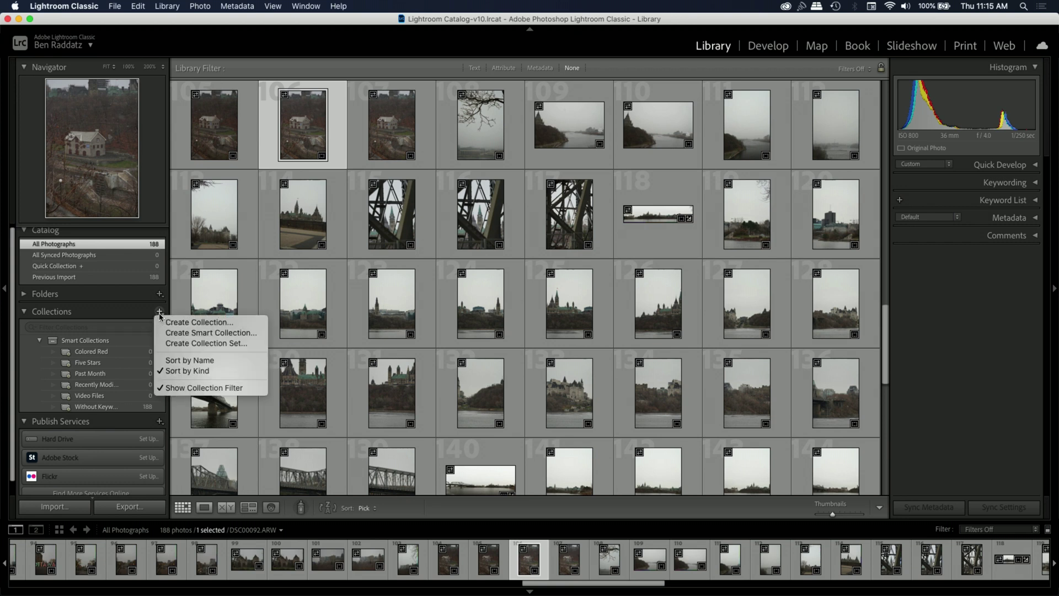
pyautogui.click(182, 331)
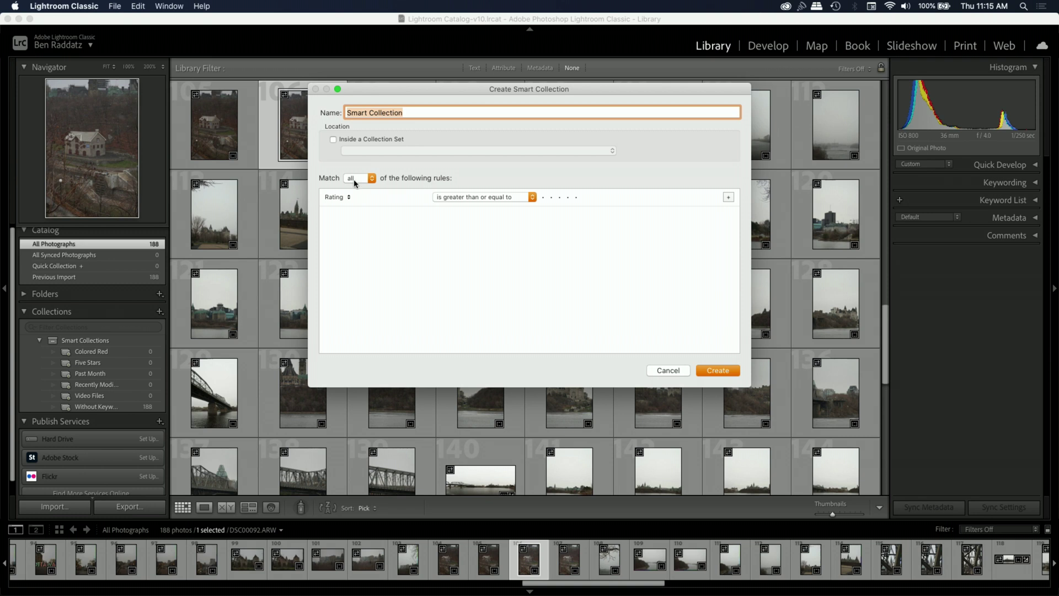
pyautogui.click(446, 197)
pyautogui.click(385, 224)
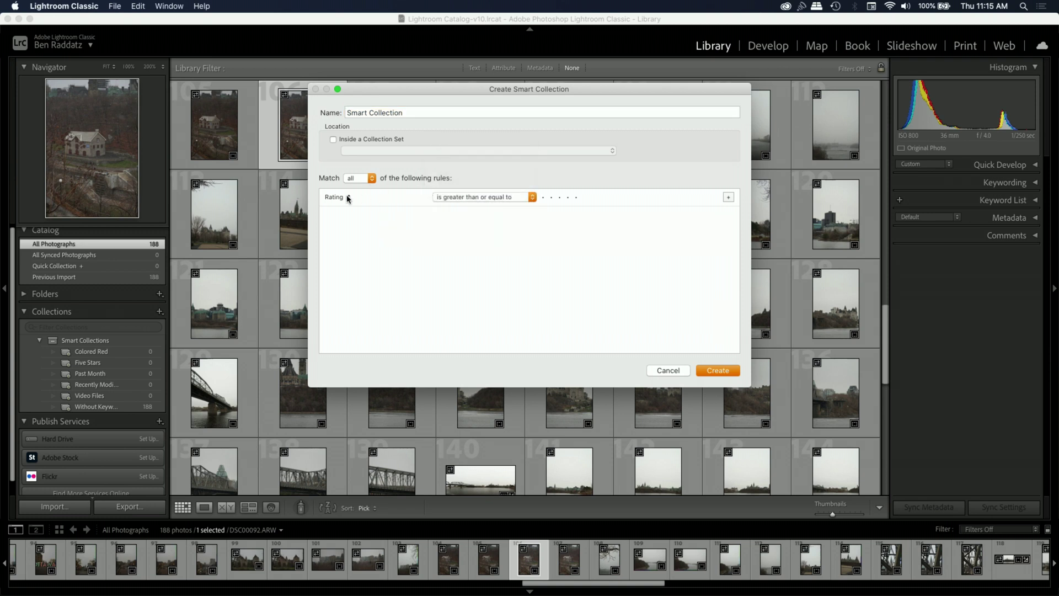
pyautogui.click(349, 197)
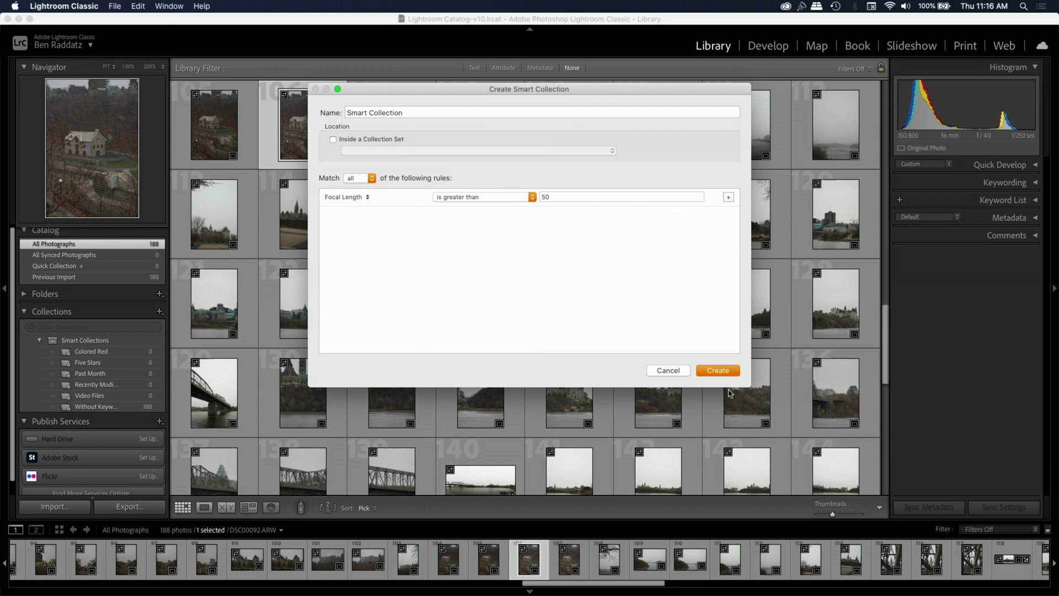
pyautogui.click(722, 372)
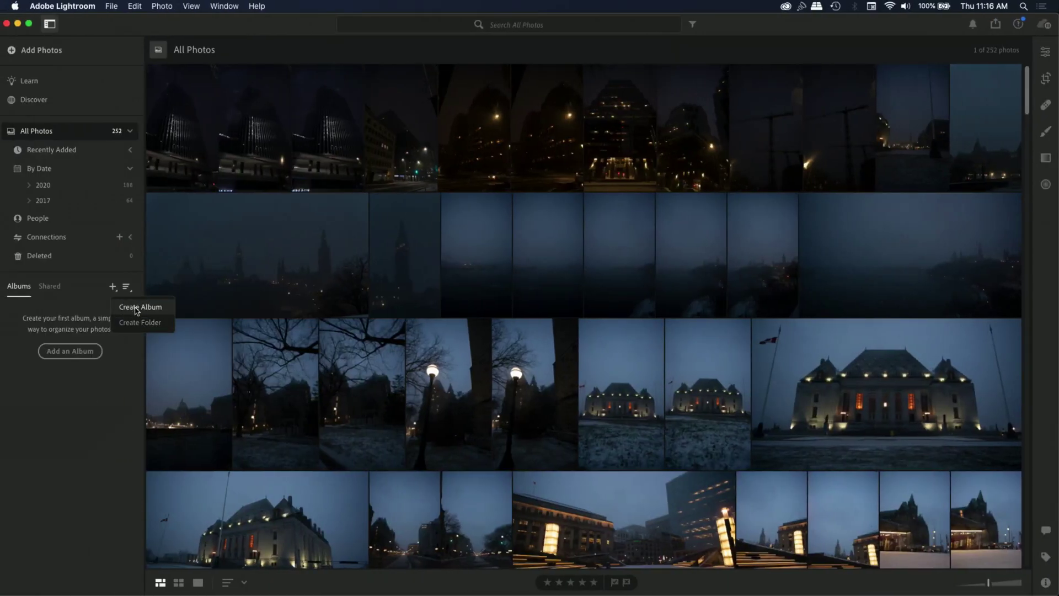
# - Switch to Adobe Lightroom and create an album folder named snow
pyautogui.click(138, 307)
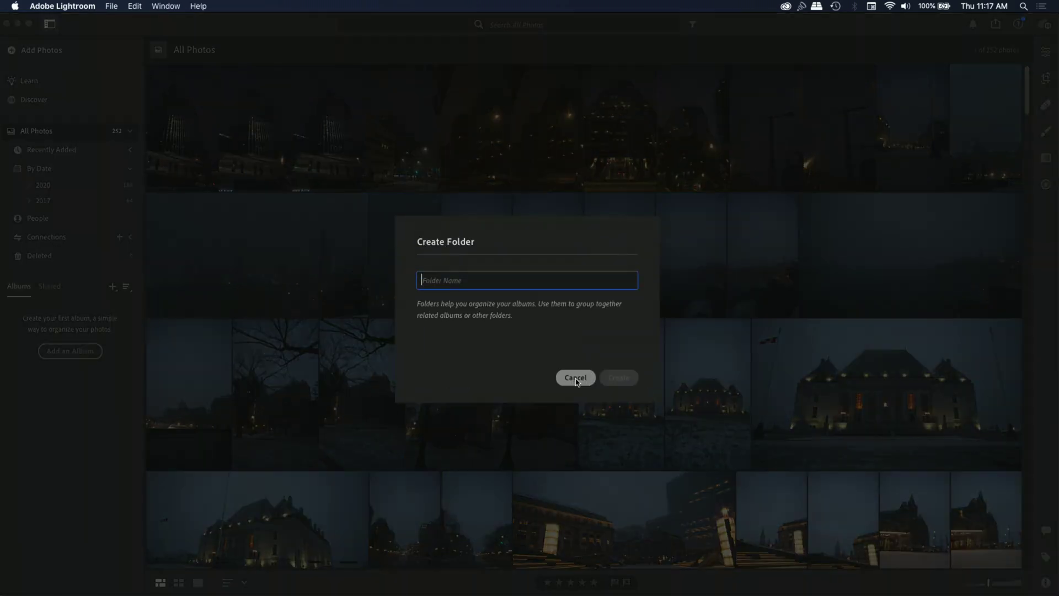
pyautogui.click(576, 378)
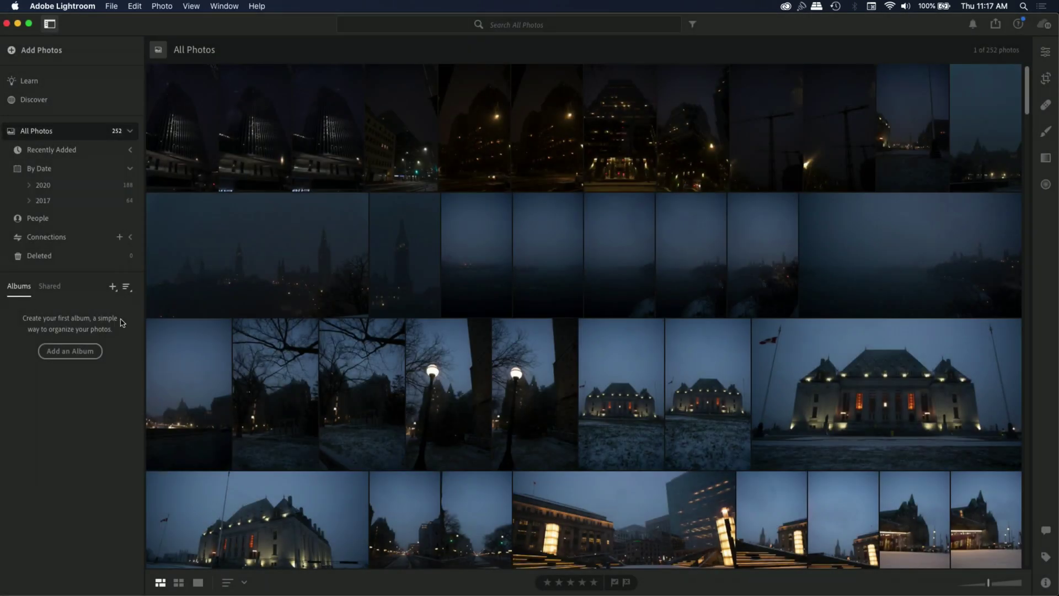
pyautogui.click(113, 288)
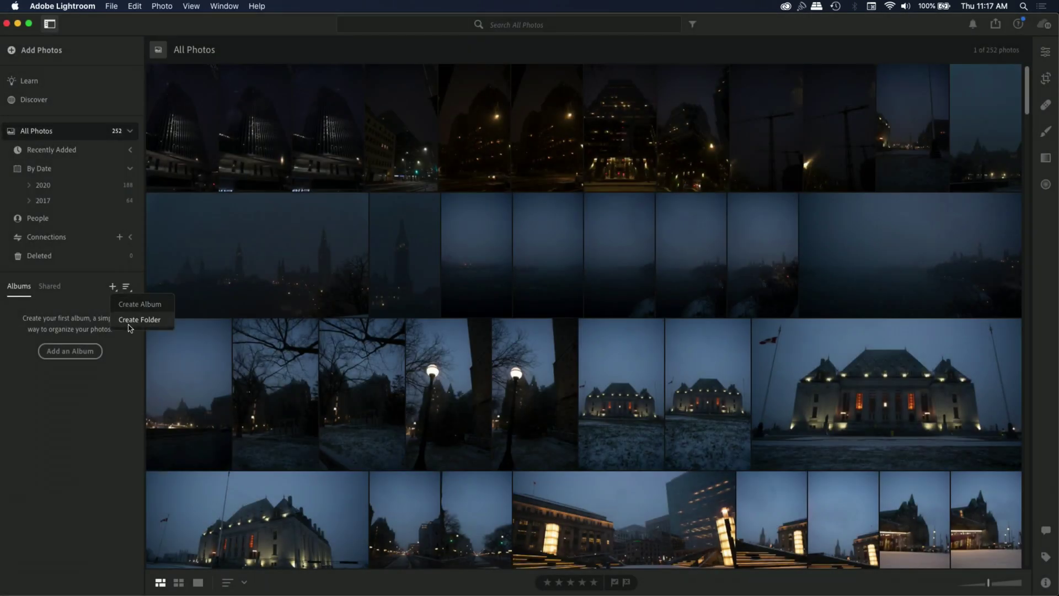
pyautogui.click(131, 319)
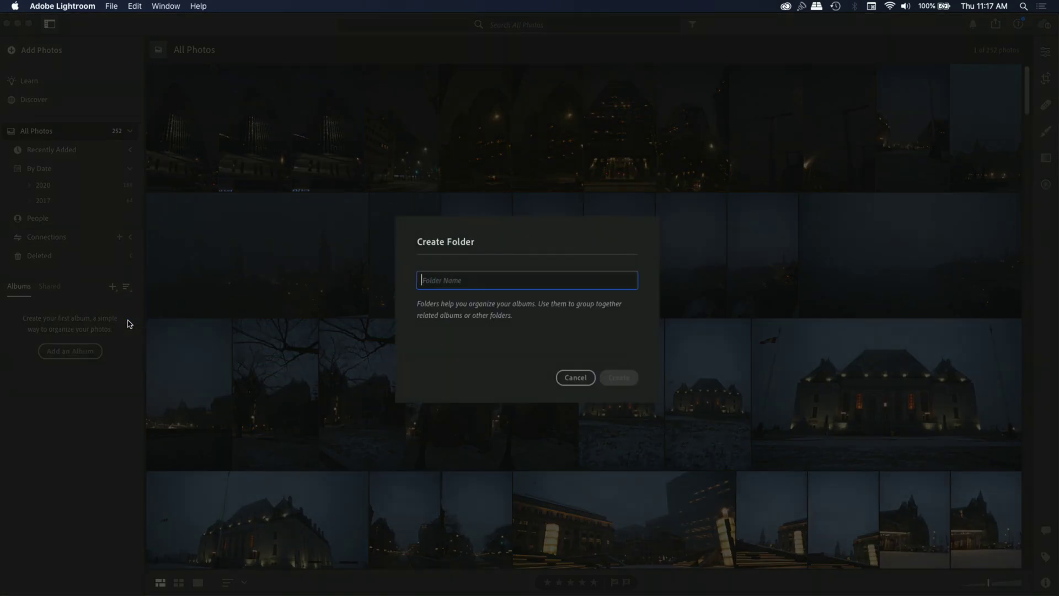
pyautogui.write('snow')
pyautogui.press('Return')
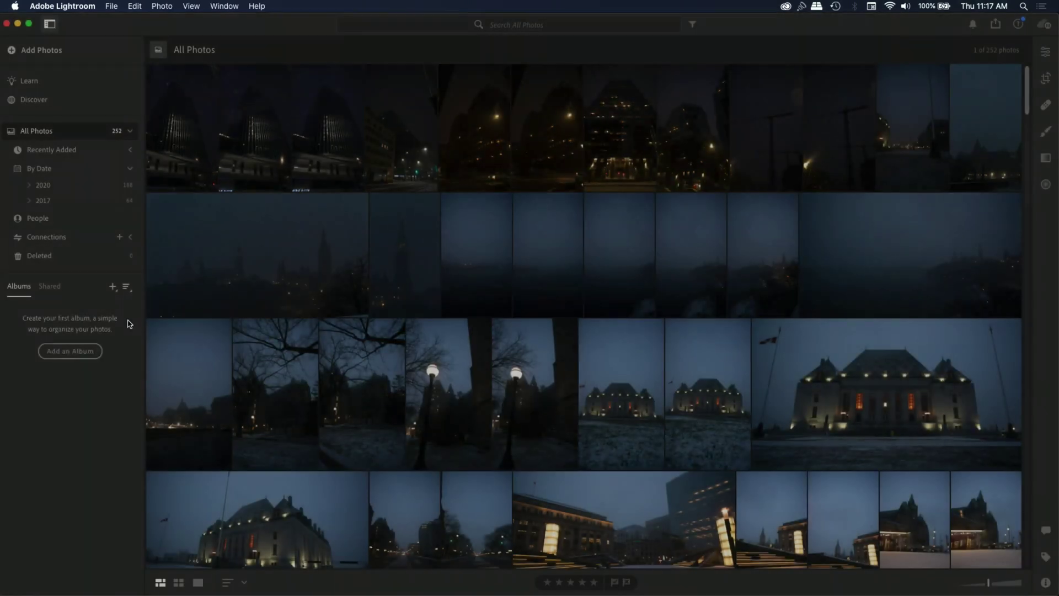
# - Expand the snow folder and create an album named "snow day1" in it, including the selected photo
pyautogui.click(10, 313)
pyautogui.click(113, 287)
pyautogui.click(127, 307)
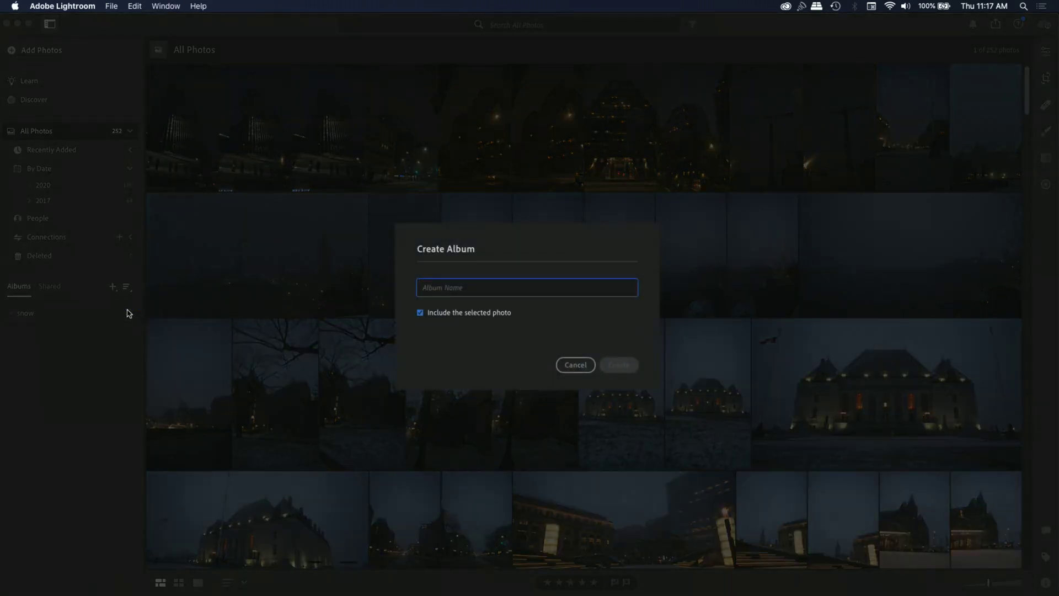
pyautogui.write('sno')
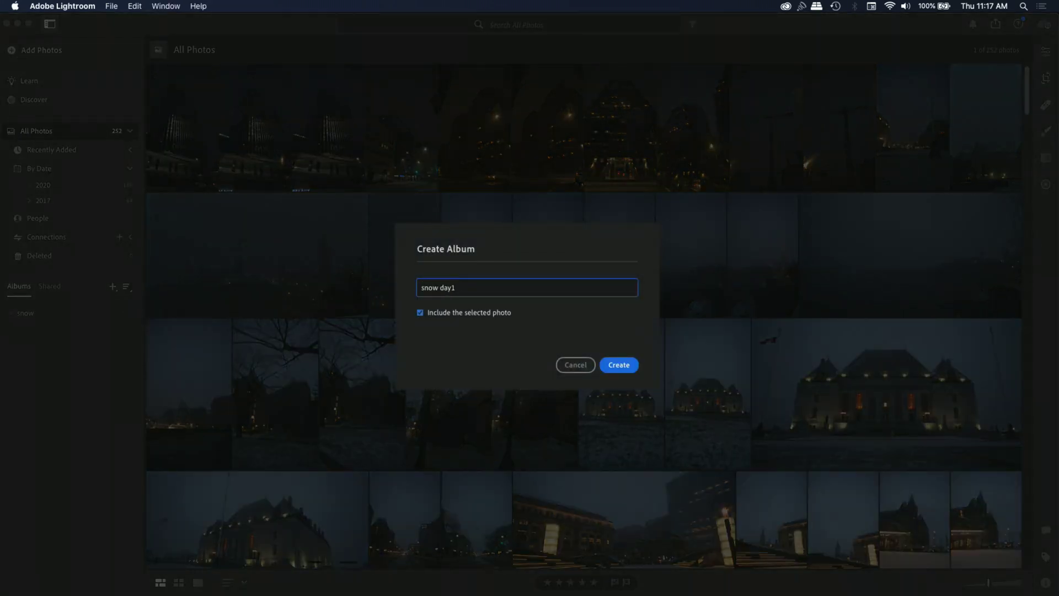
pyautogui.write('w day1')
pyautogui.press('Return')
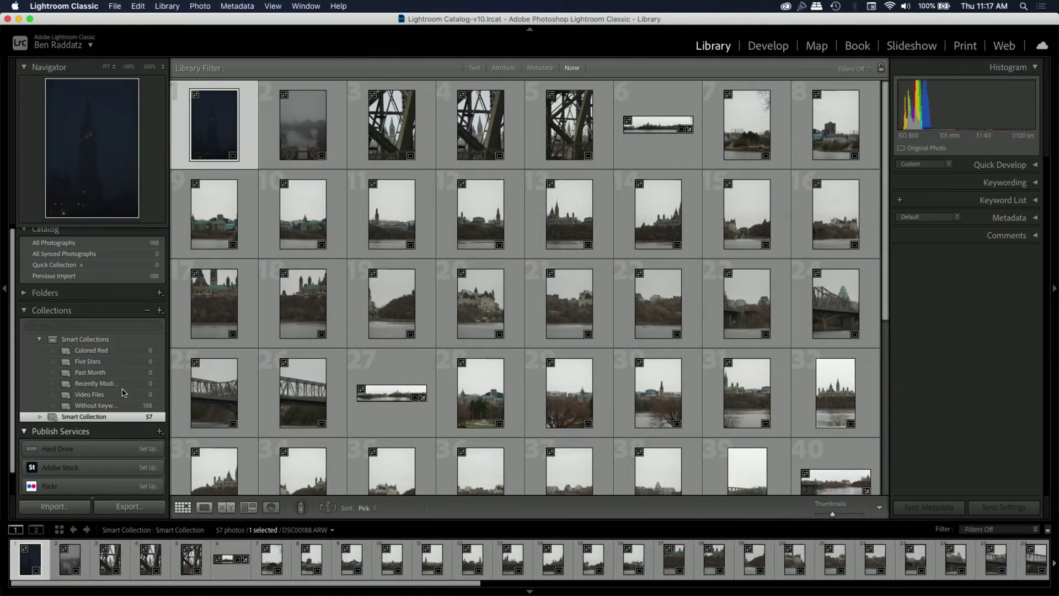
# - Switch to Lightroom Classic, create a regular collection named Collection, and open it
pyautogui.click(75, 420)
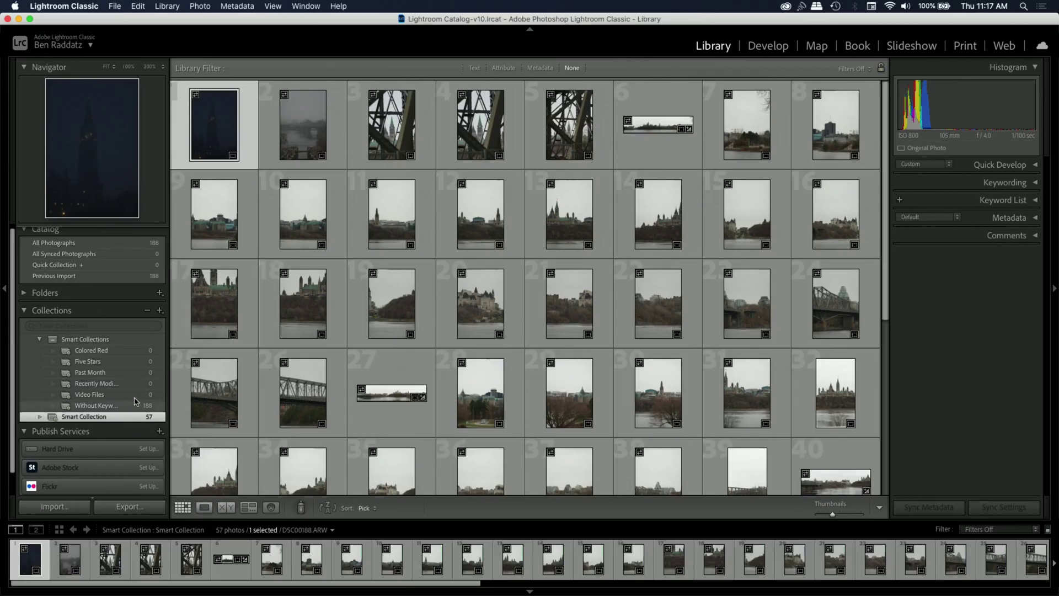
pyautogui.click(160, 311)
pyautogui.click(182, 318)
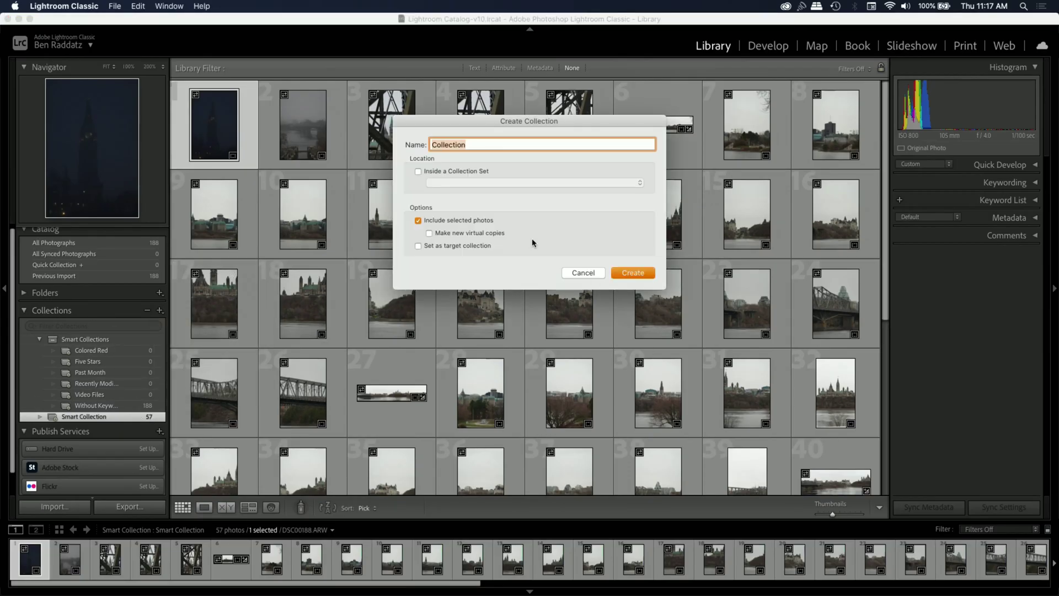
pyautogui.press('Return')
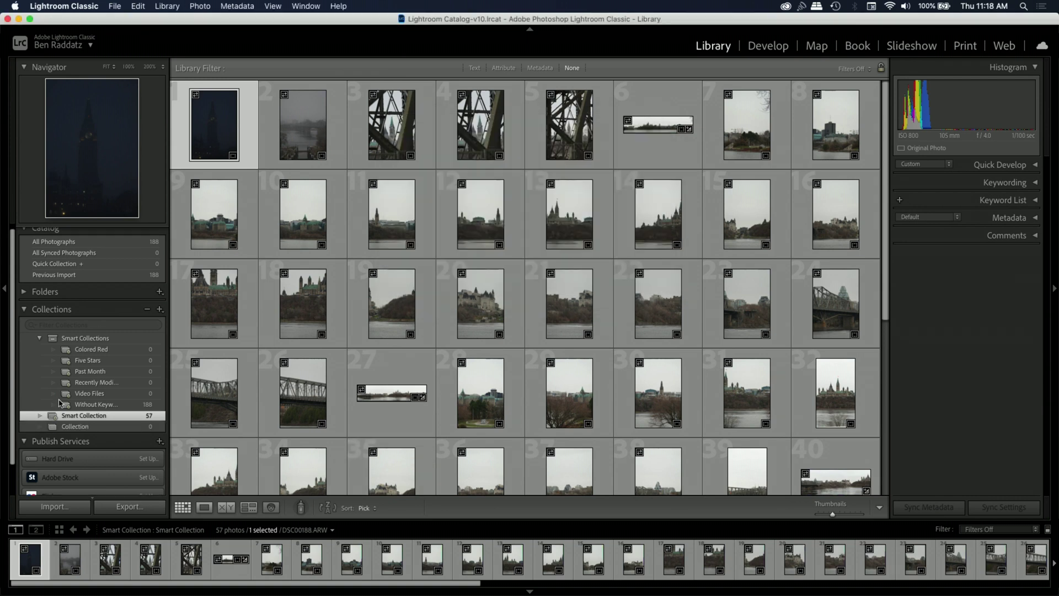
pyautogui.click(77, 428)
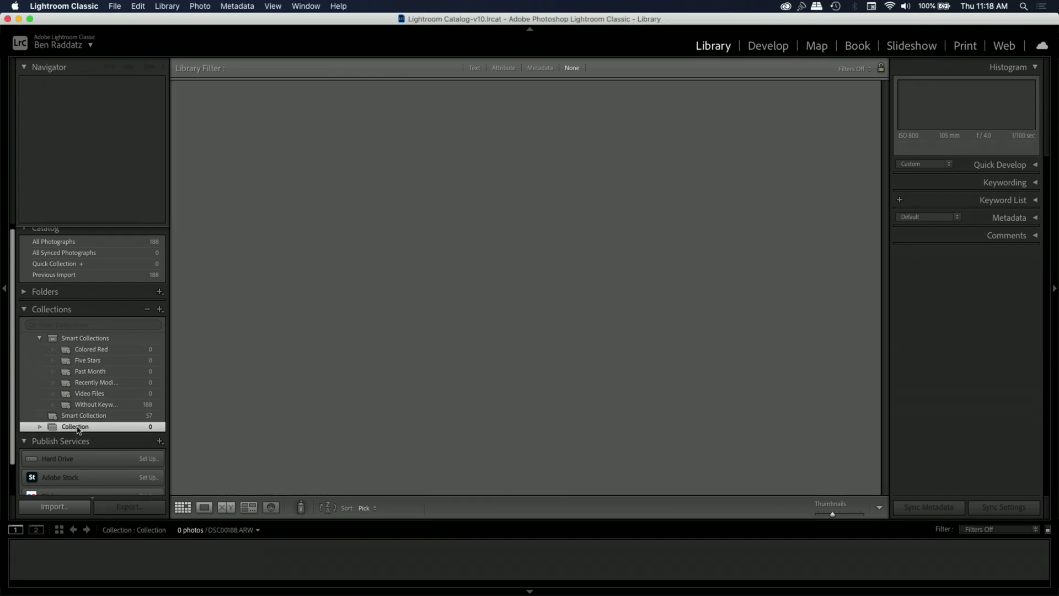
# - Add the first five photos of the Previous Import to the collection named Collection and display its contents
pyautogui.click(54, 277)
pyautogui.keyDown('shift'); pyautogui.click(549, 131); pyautogui.keyUp('shift')
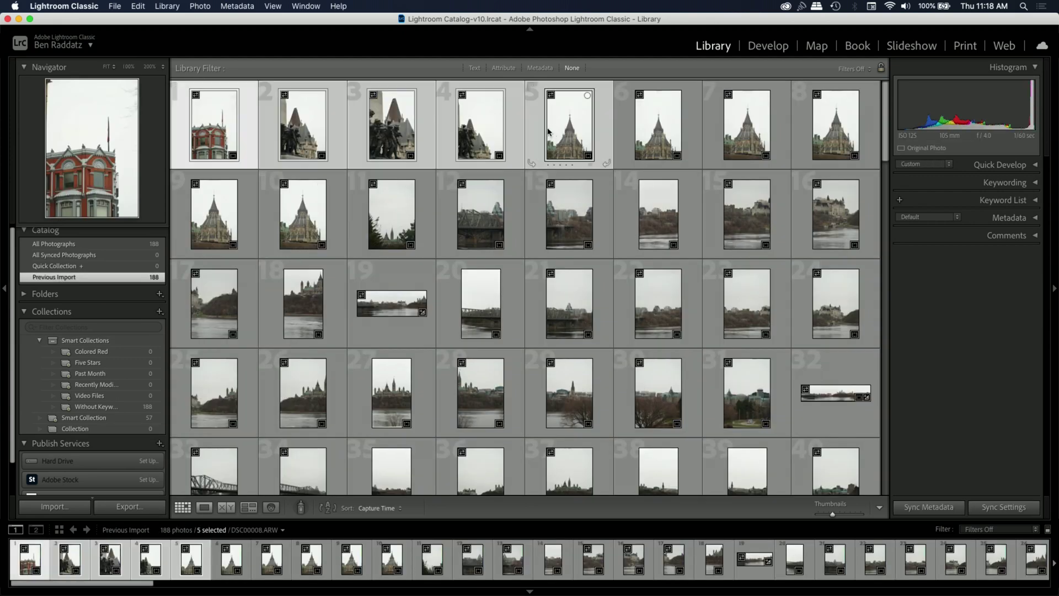
pyautogui.moveTo(206, 156); pyautogui.dragTo(74, 430)
pyautogui.click(74, 429)
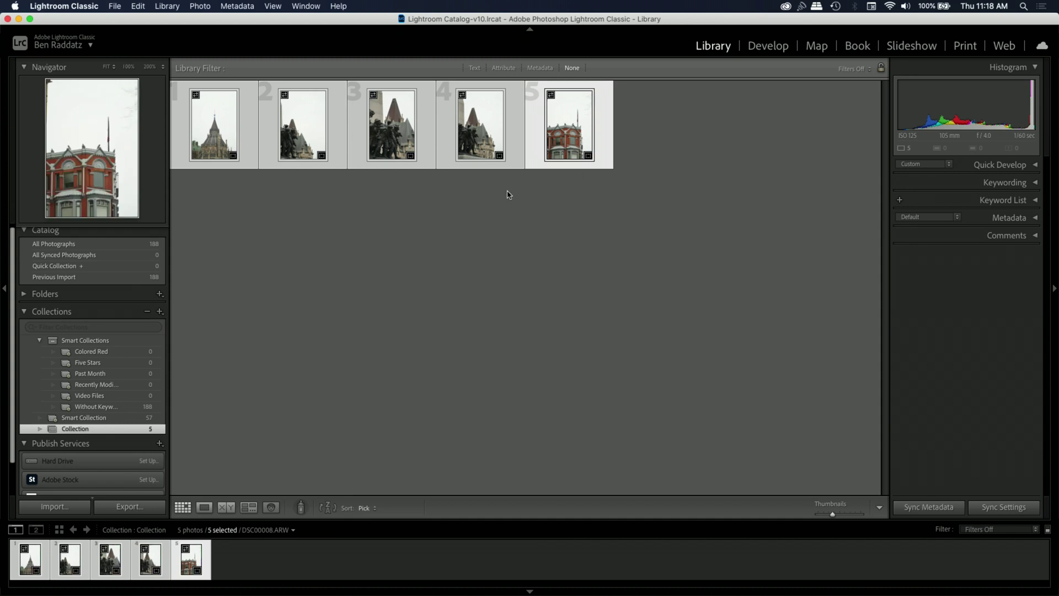
# - Select the head-on photo of the pavilion with steps in All Photographs, open it in Develop, and collapse the Detail settings
pyautogui.press('super+alt+Left')
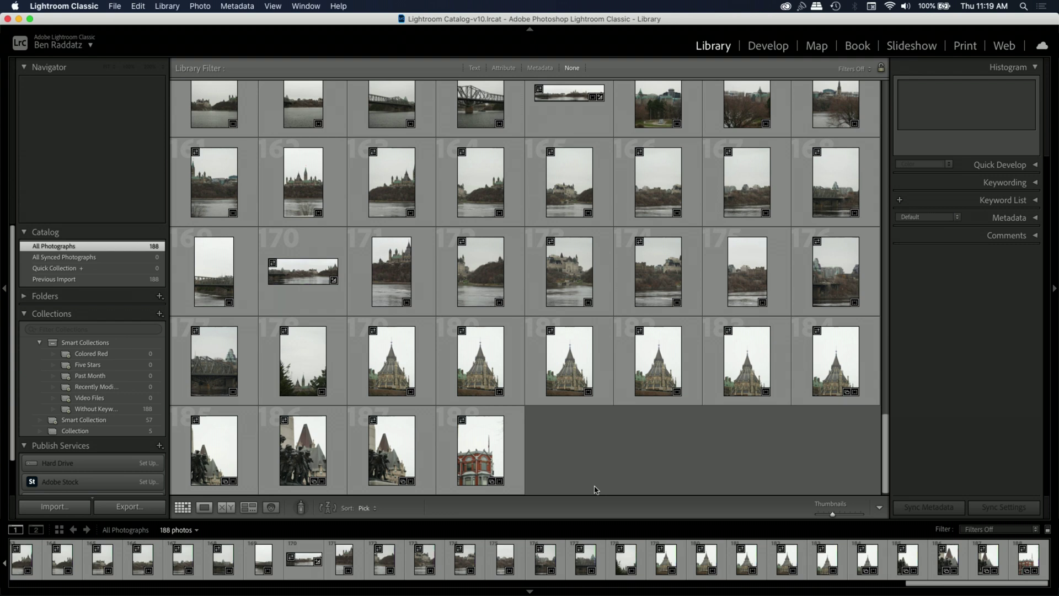
pyautogui.scroll(15, 585, 386)
pyautogui.click(579, 275)
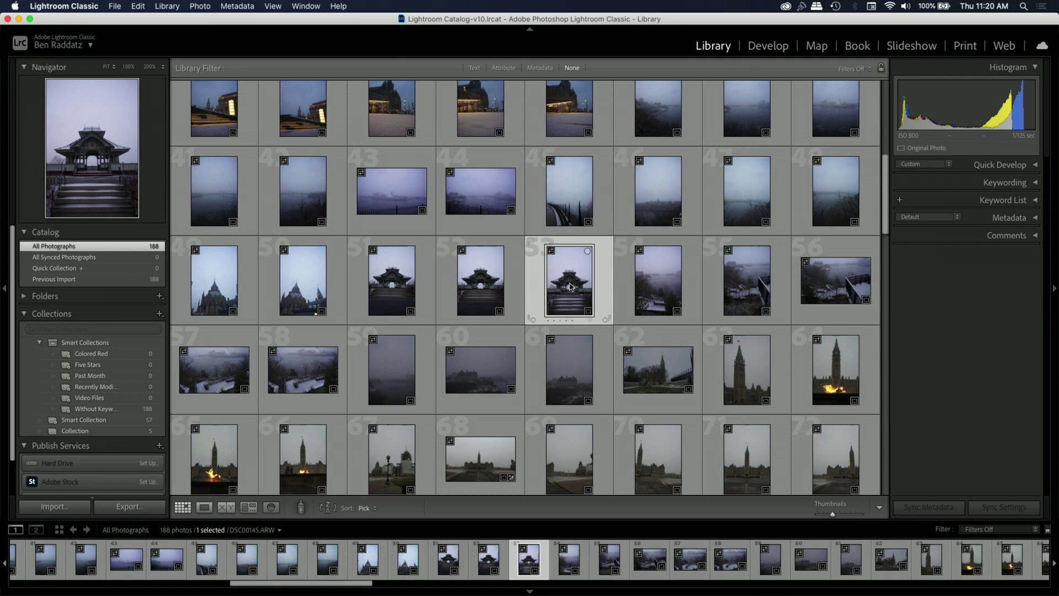
pyautogui.click(769, 47)
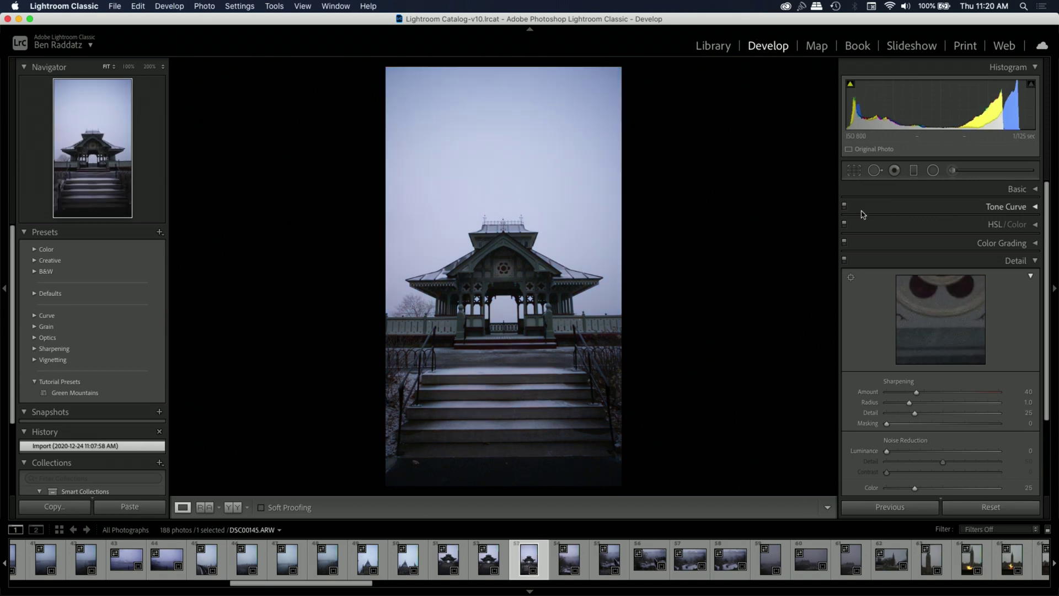
pyautogui.click(1036, 258)
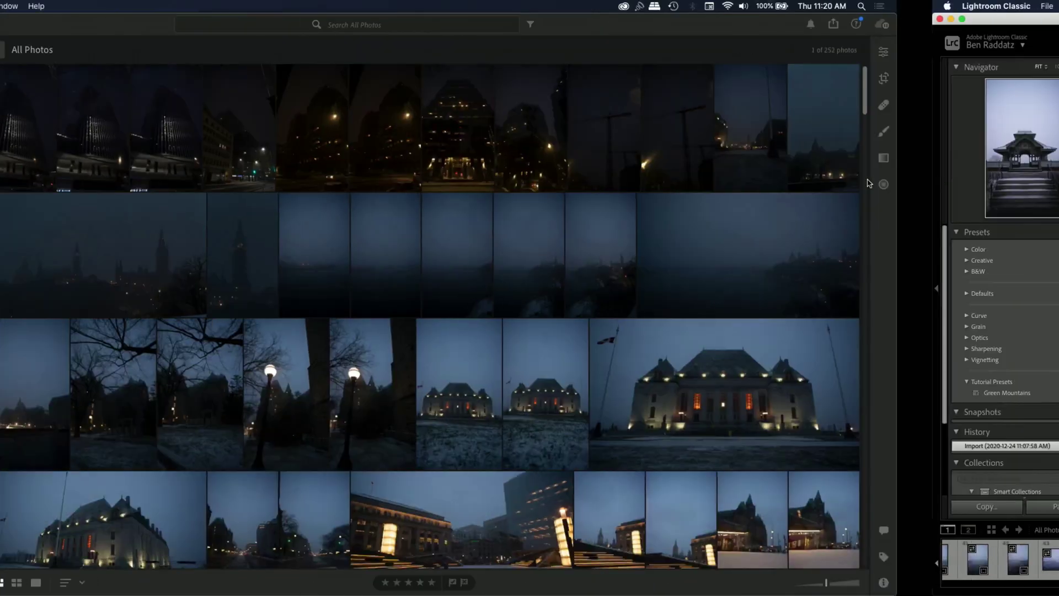
# - Switch to Adobe Lightroom, open the same pavilion photo for editing, and bring up the explanation of the Contrast setting
pyautogui.scroll(-6, 631, 316)
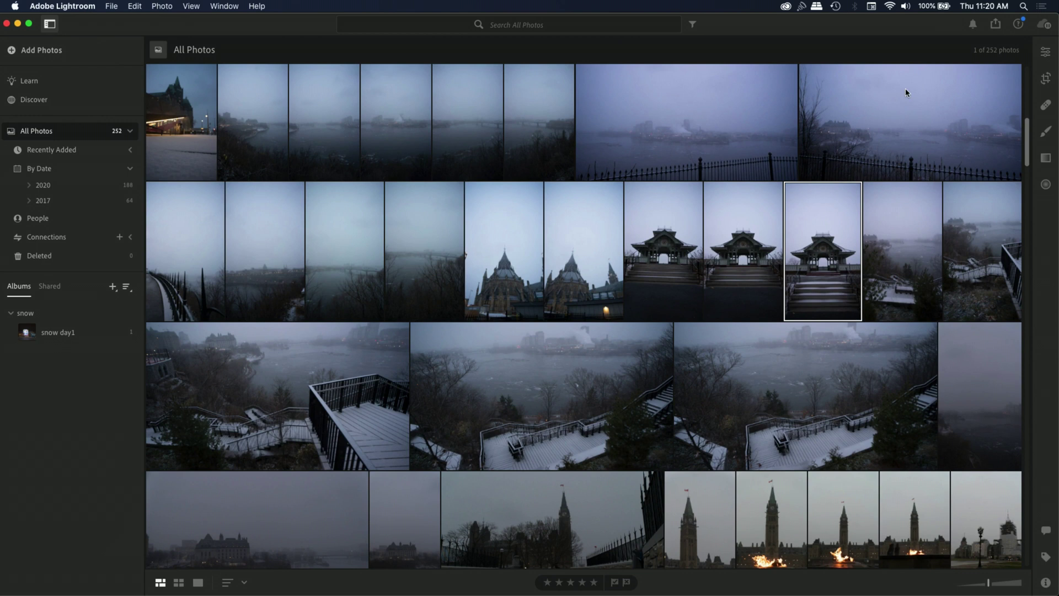
pyautogui.click(1046, 52)
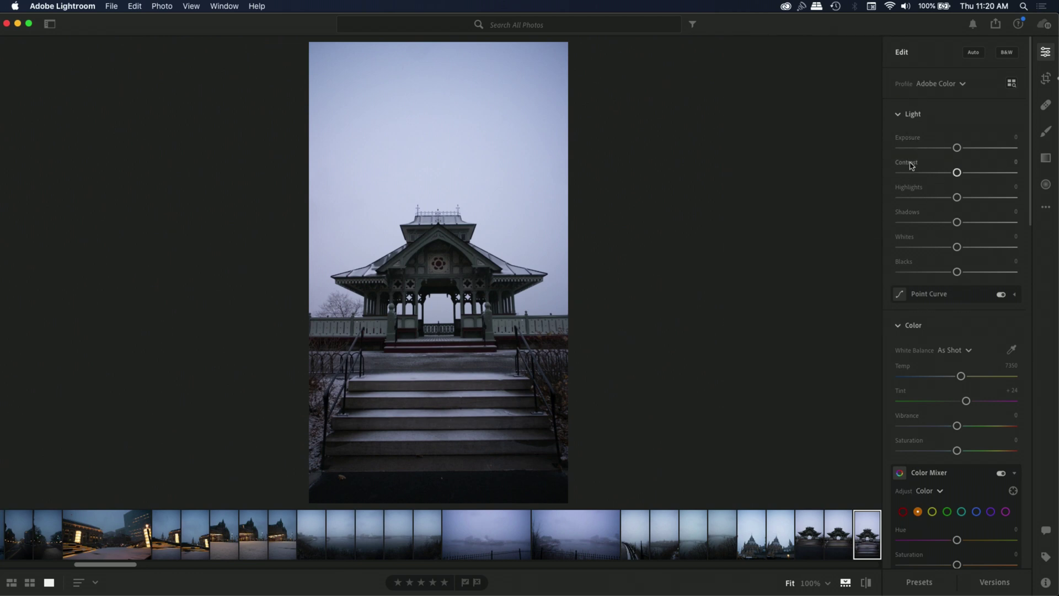
pyautogui.moveTo(907, 142)
pyautogui.moveTo(908, 165)
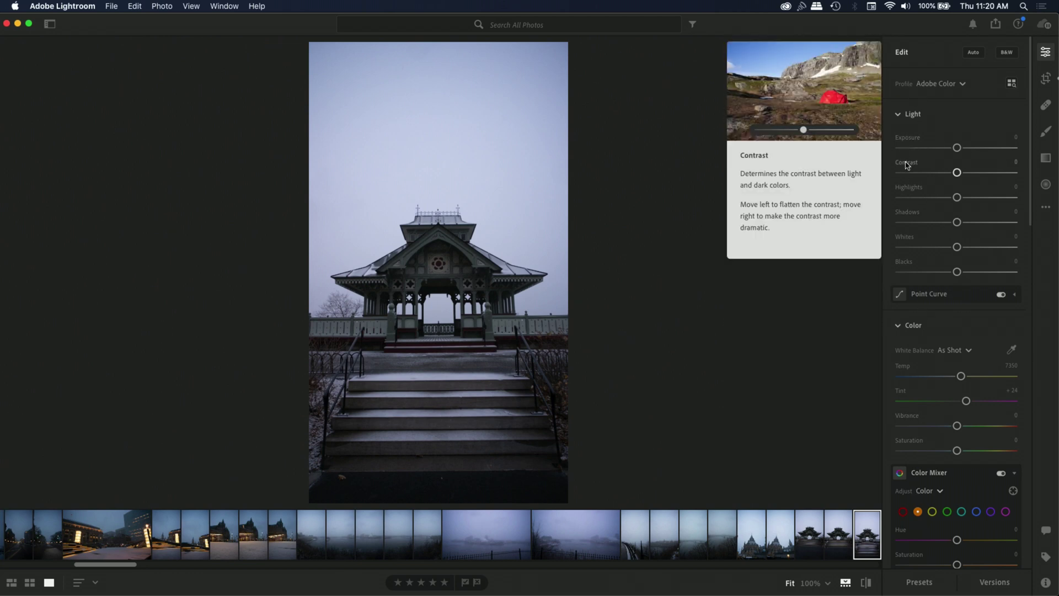